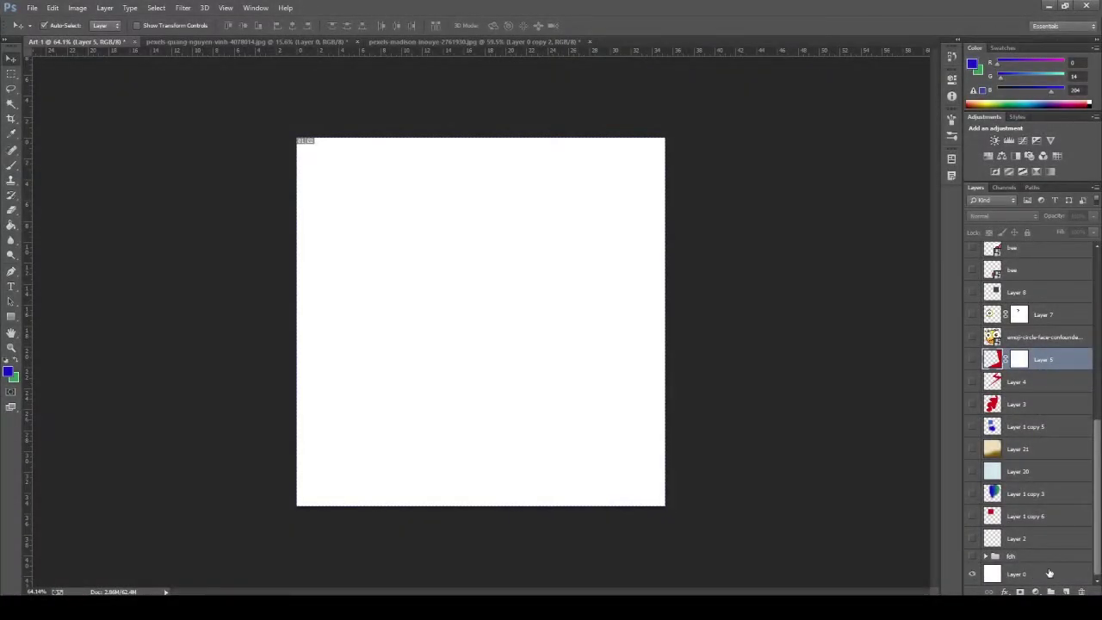
# - Add a new layer and draw a circle with the Ellipse Tool, moved near the canvas centre
pyautogui.click(1048, 574)
pyautogui.click(1066, 591)
pyautogui.scroll(2, 467, 308)
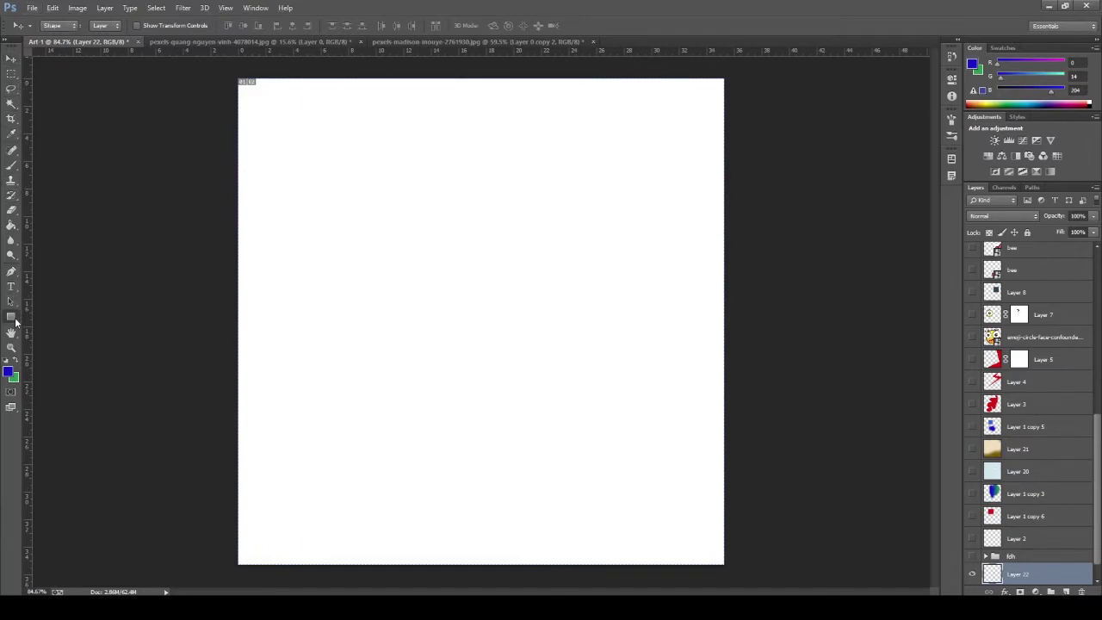
pyautogui.moveTo(10, 316); pyautogui.dragTo(52, 340)
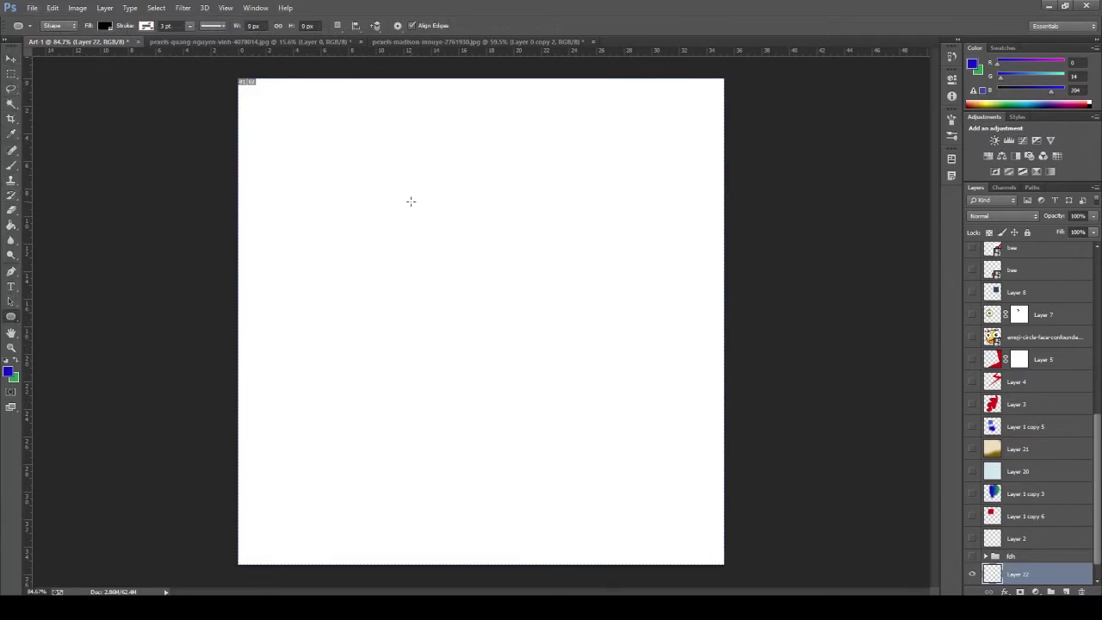
pyautogui.moveTo(411, 202); pyautogui.dragTo(628, 419)
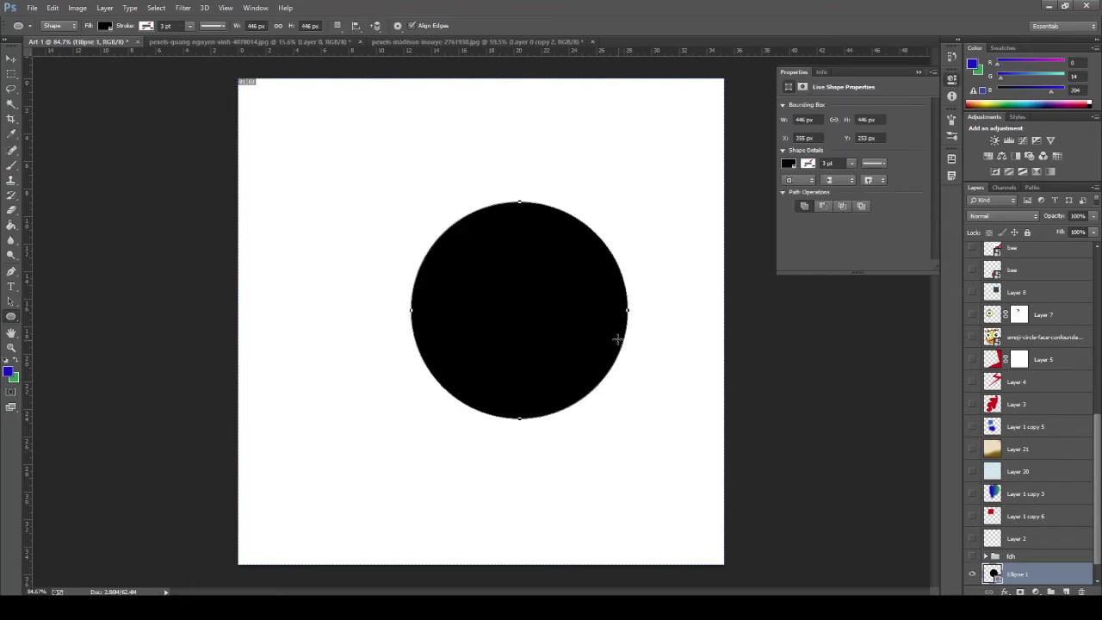
pyautogui.press('v')
pyautogui.moveTo(529, 318); pyautogui.dragTo(505, 332)
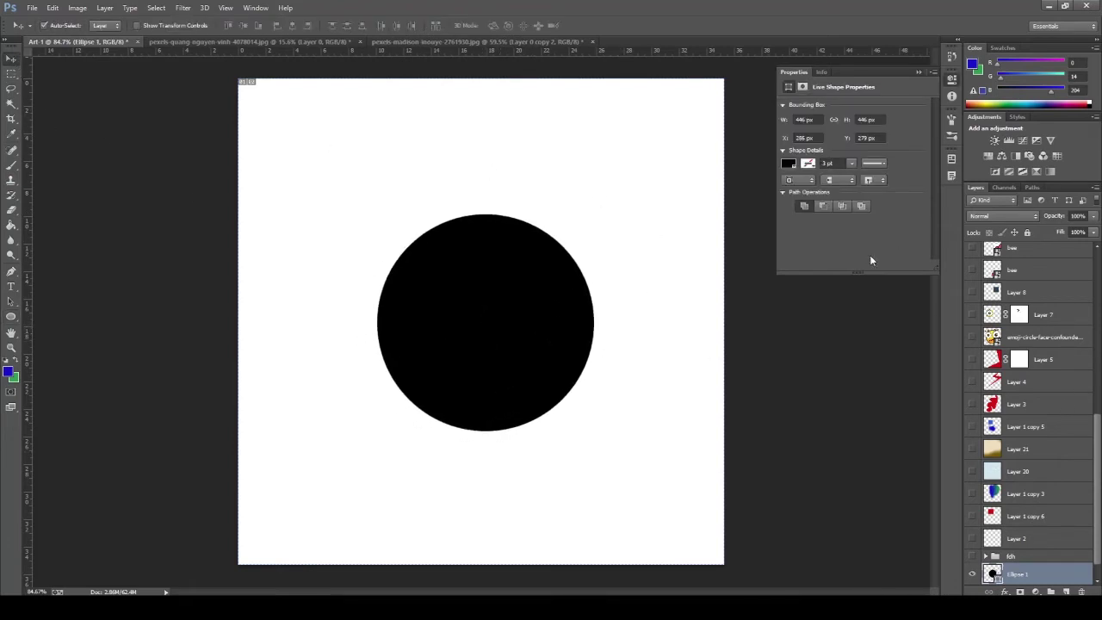
# - Fill the Ellipse 1 circle red (R 242, G 65, B 65) and close Properties
pyautogui.doubleClick(995, 575)
pyautogui.moveTo(829, 361)
pyautogui.mouseDown()
pyautogui.moveTo(835, 329)
pyautogui.moveTo(816, 326)
pyautogui.mouseUp()
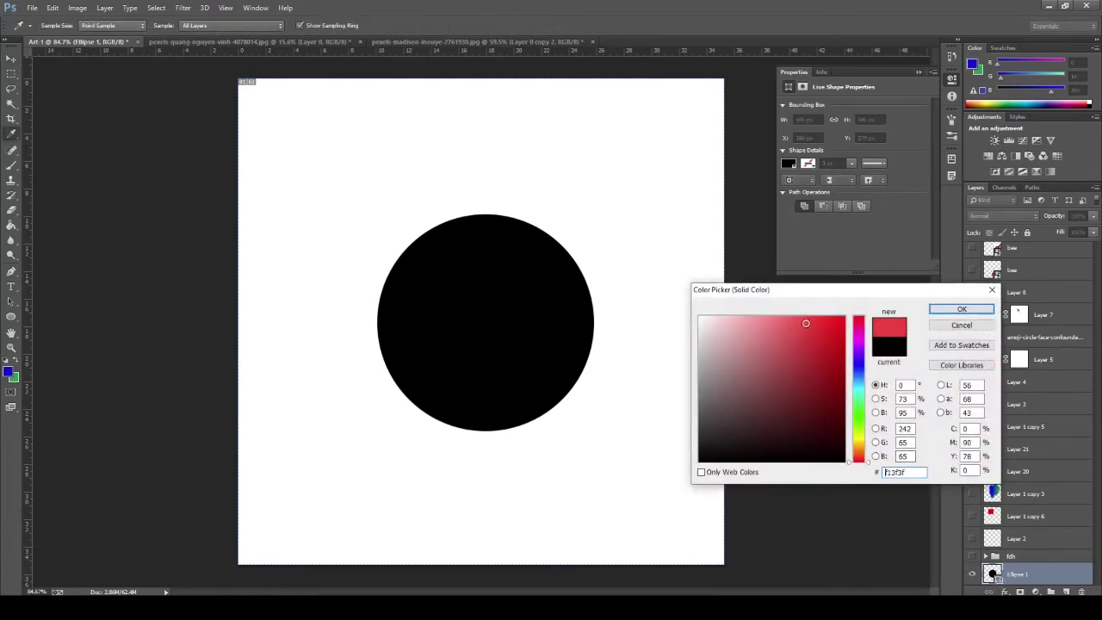
pyautogui.click(955, 309)
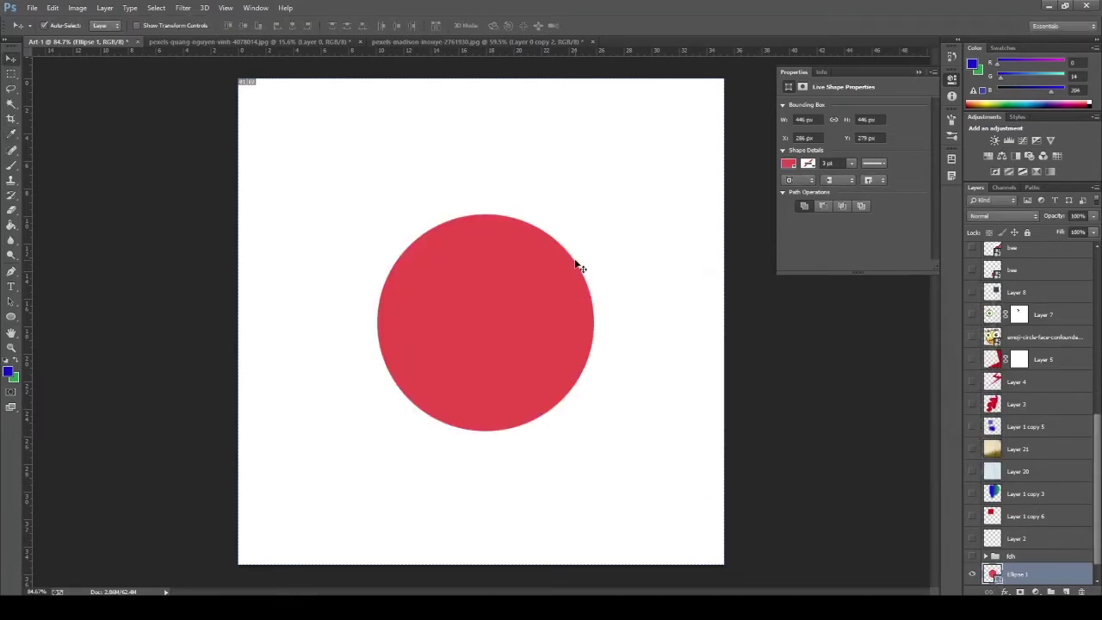
pyautogui.click(931, 72)
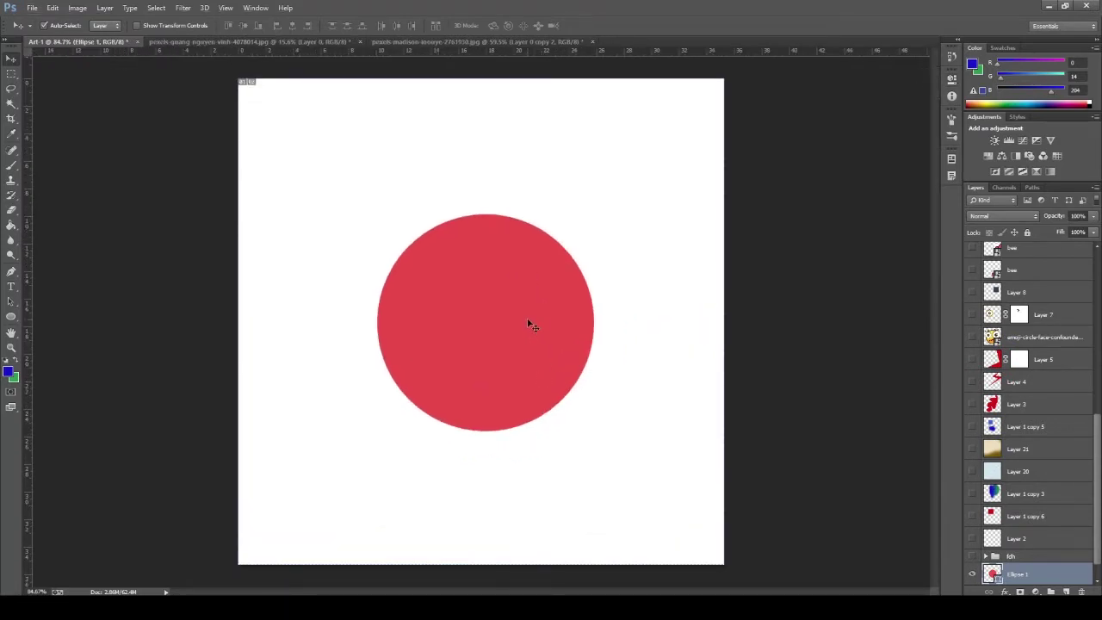
pyautogui.scroll(-1, 1069, 550)
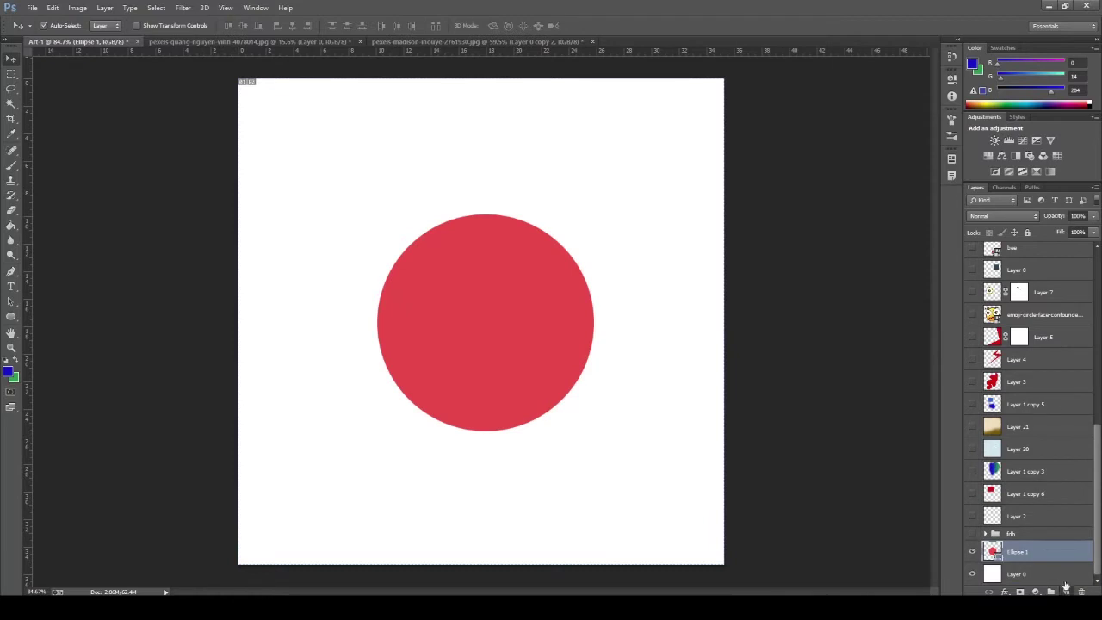
# - Add empty Layer 22 above the circle and enlarge the brush to 500
pyautogui.click(1066, 589)
pyautogui.press('b')
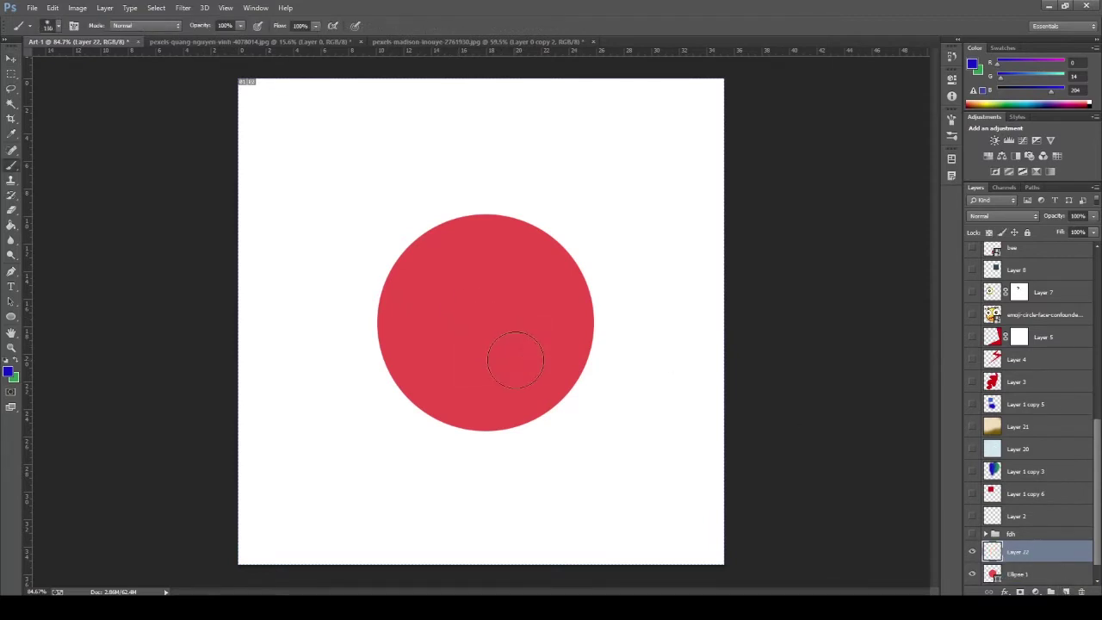
pyautogui.press(']')
pyautogui.press(']')
pyautogui.press(']')
pyautogui.click(13, 60)
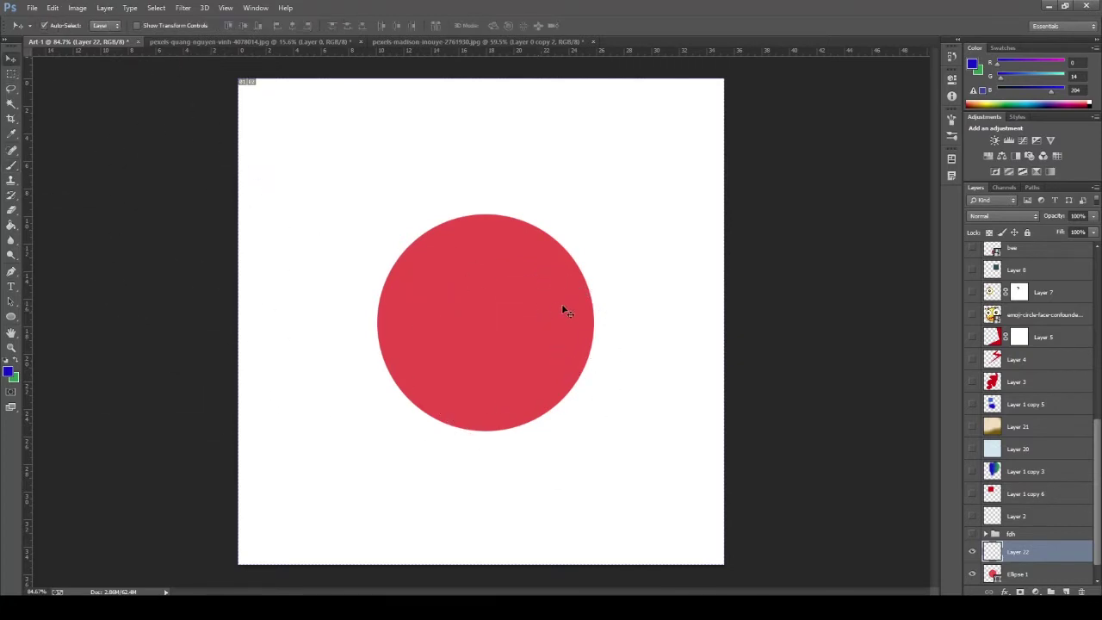
pyautogui.click(1040, 573)
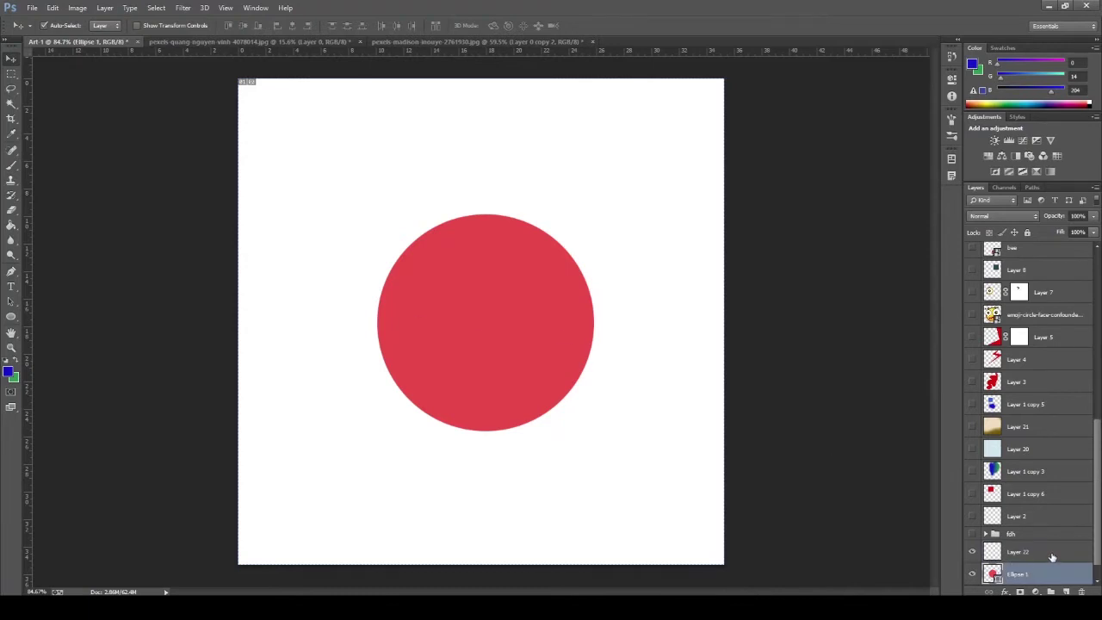
pyautogui.click(1051, 553)
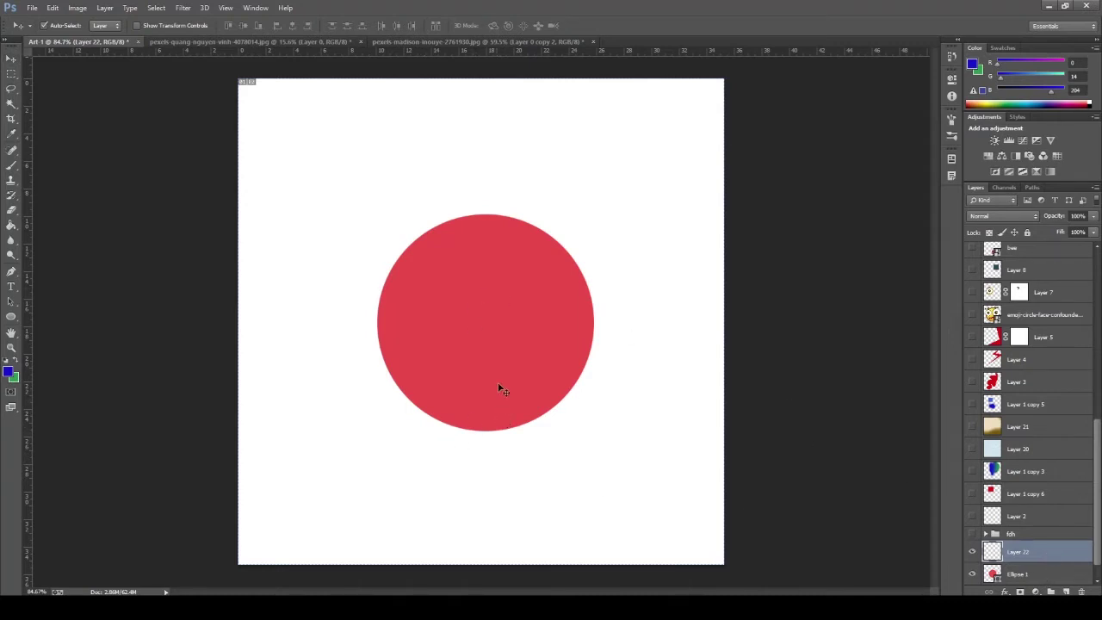
# - Set the brush's foreground colour to a darker red, RGB 191/32/32
pyautogui.press('b')
pyautogui.click(13, 376)
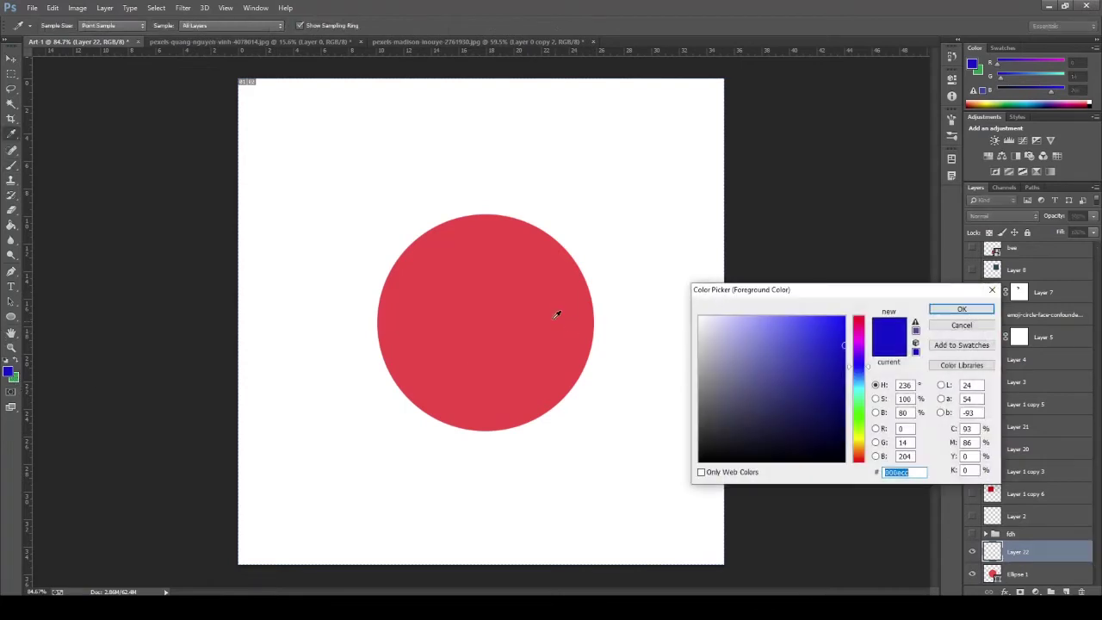
pyautogui.click(522, 296)
pyautogui.moveTo(802, 327); pyautogui.dragTo(814, 349)
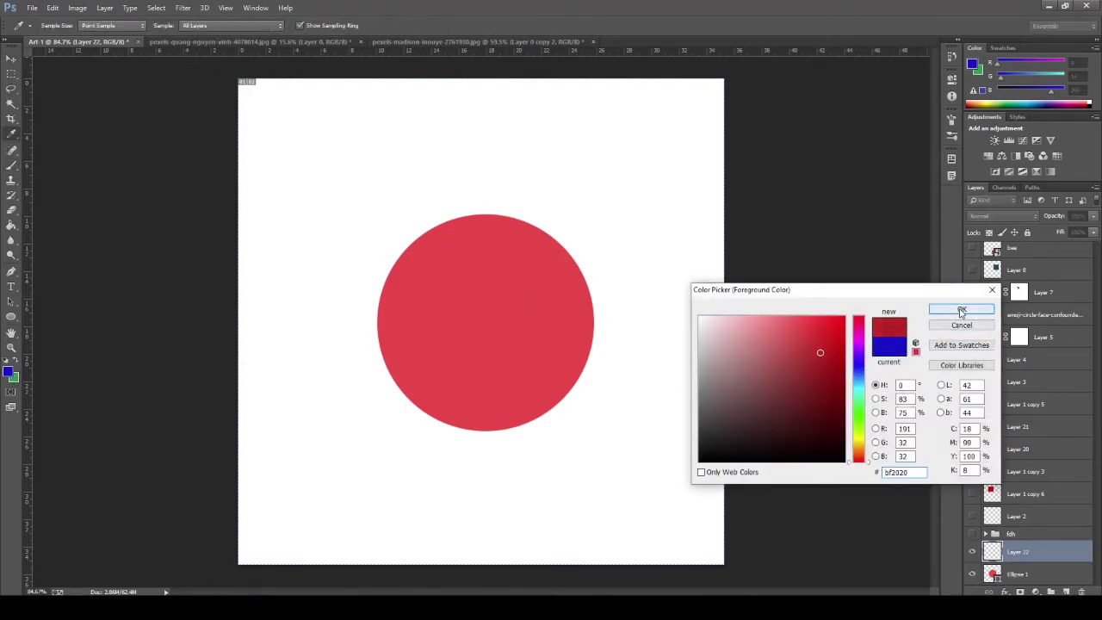
pyautogui.click(962, 310)
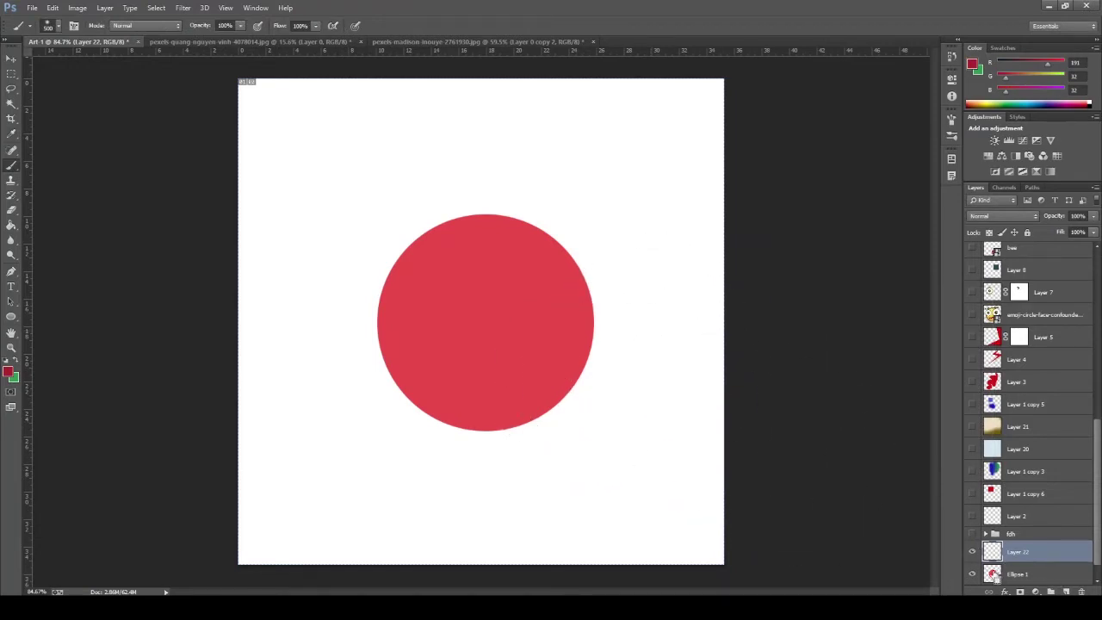
# - Within the circle's selection, brush dark red shading along its right and lower edges
pyautogui.keyDown('ctrl'); pyautogui.click(993, 575); pyautogui.keyUp('ctrl')
pyautogui.scroll(-1, 999, 569)
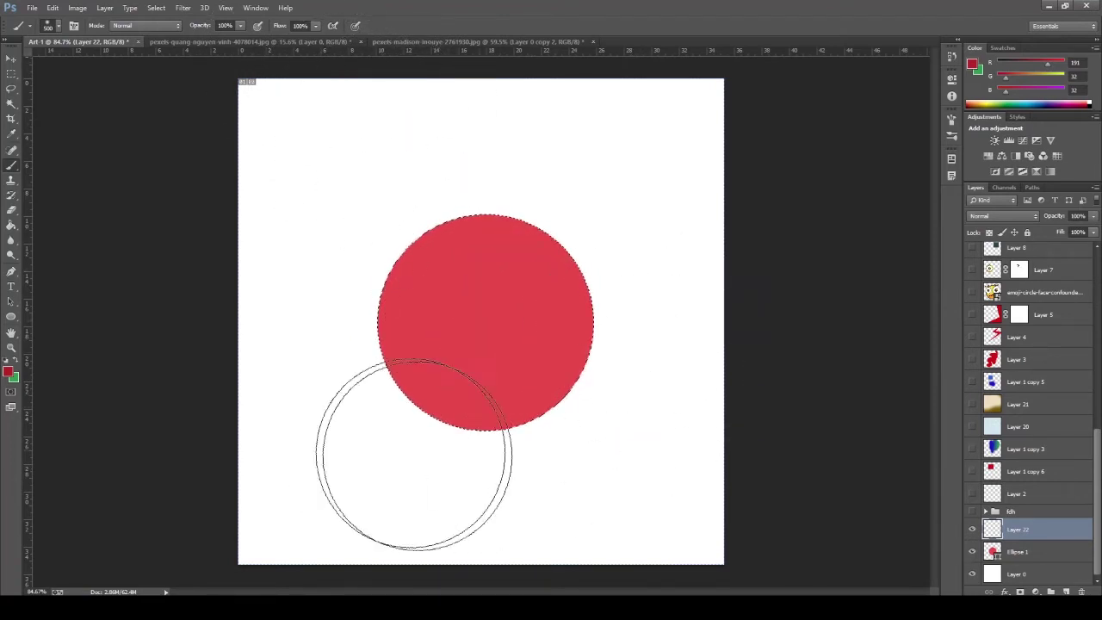
pyautogui.moveTo(676, 313)
pyautogui.mouseDown()
pyautogui.moveTo(668, 284)
pyautogui.moveTo(660, 379)
pyautogui.moveTo(536, 462)
pyautogui.moveTo(388, 438)
pyautogui.mouseUp()
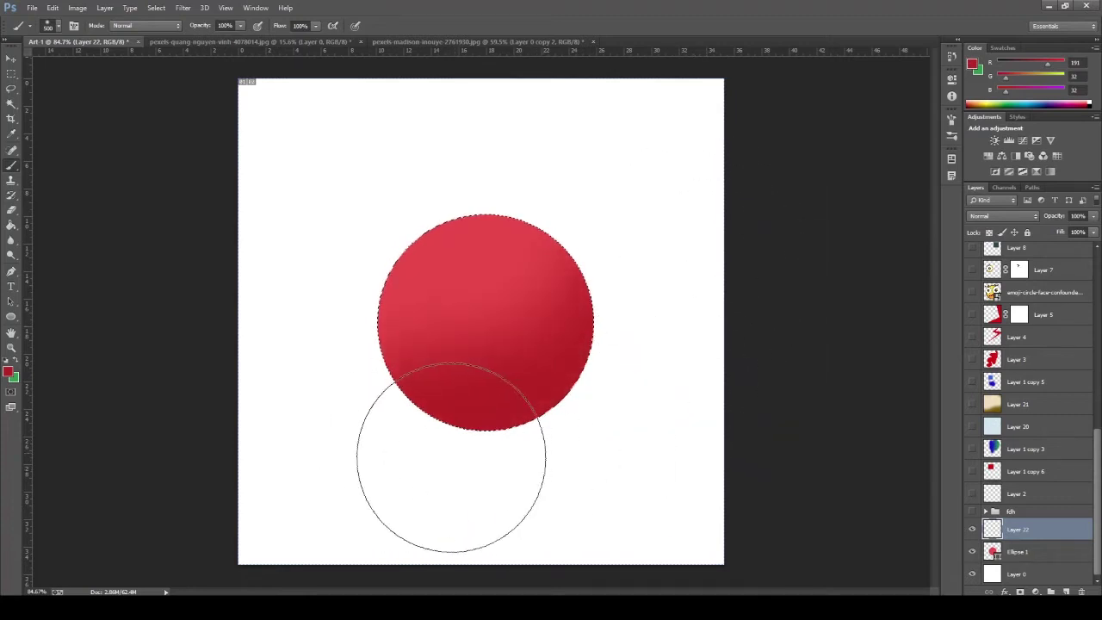
pyautogui.moveTo(628, 319); pyautogui.dragTo(657, 362)
pyautogui.moveTo(447, 465)
pyautogui.mouseDown()
pyautogui.moveTo(664, 319)
pyautogui.moveTo(473, 504)
pyautogui.moveTo(691, 369)
pyautogui.mouseUp()
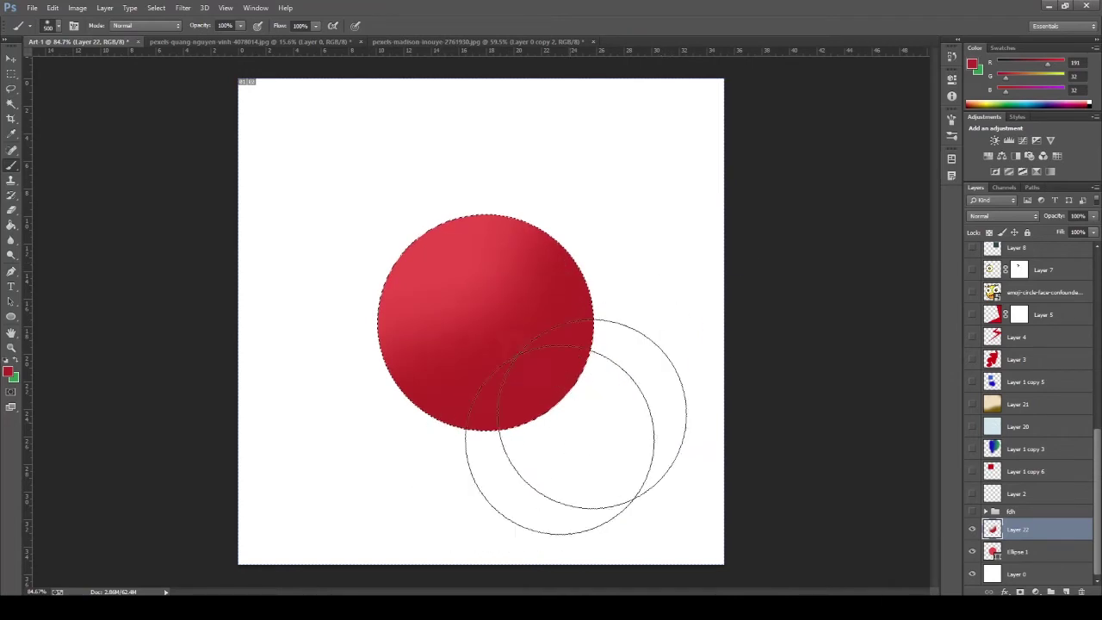
# - Pick an even darker red and deepen the shadow at the circle's lower right
pyautogui.click(8, 371)
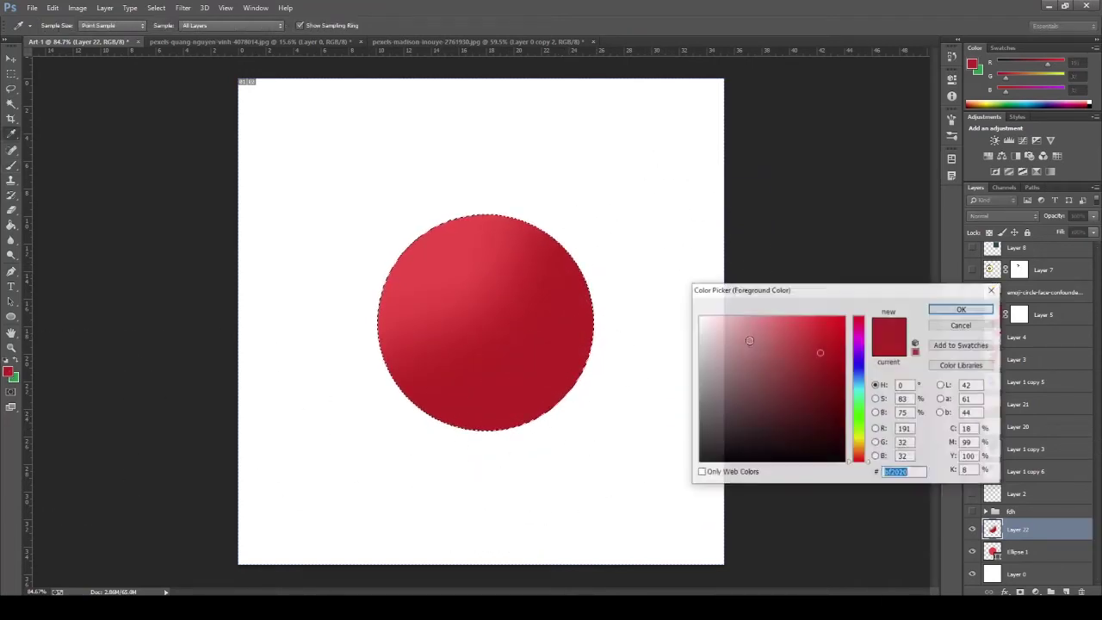
pyautogui.click(832, 364)
pyautogui.click(961, 309)
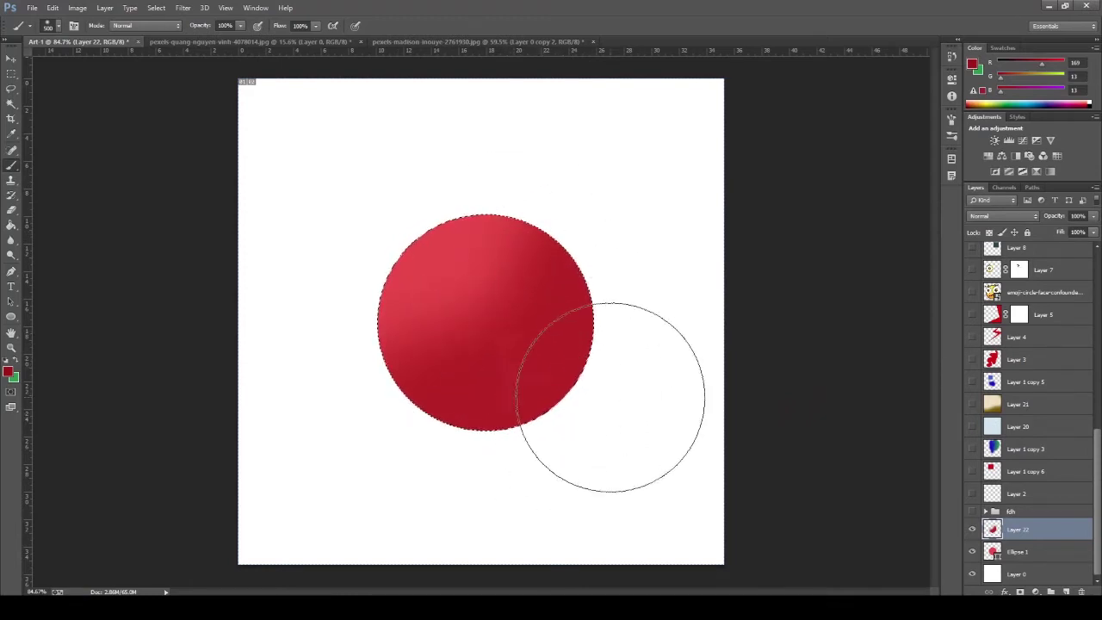
pyautogui.moveTo(637, 367); pyautogui.dragTo(412, 454)
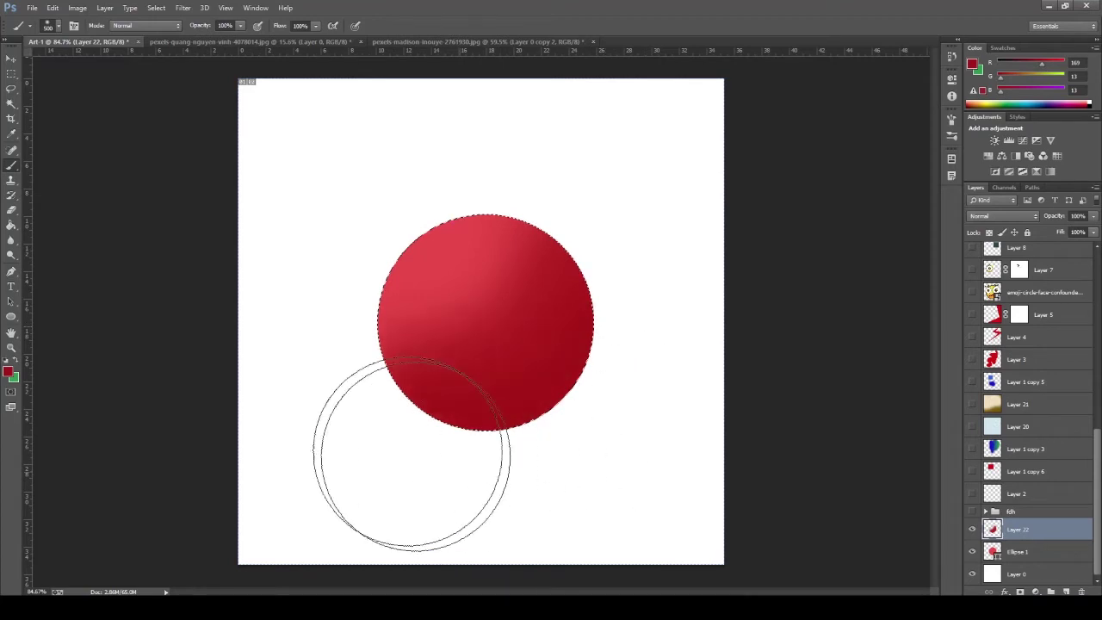
pyautogui.moveTo(473, 247); pyautogui.dragTo(443, 258)
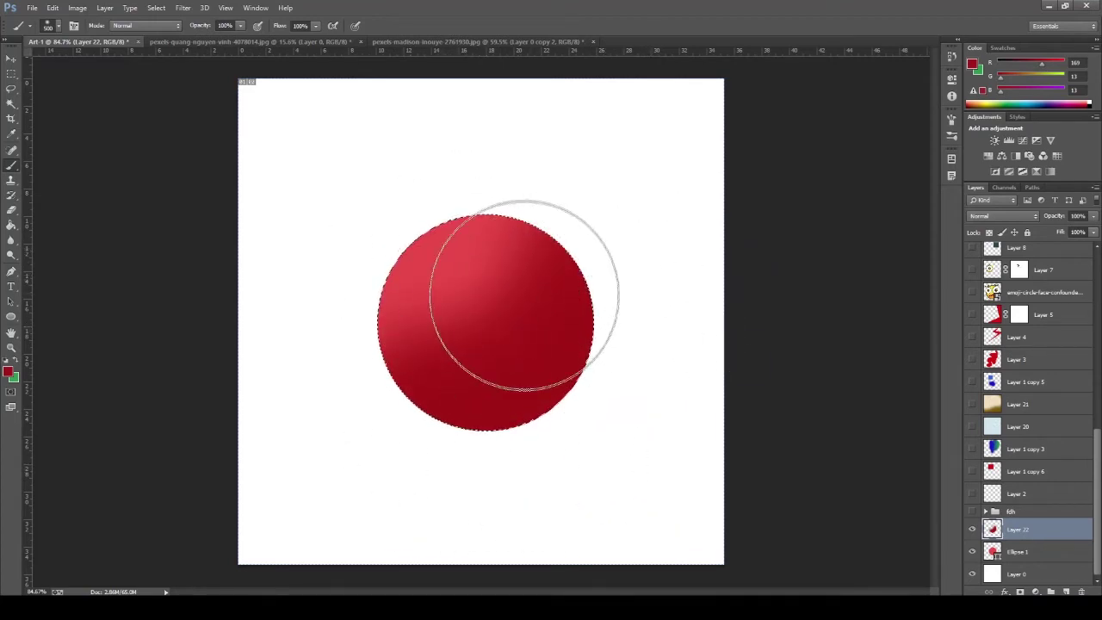
# - Deselect the circle with Ctrl+D and add a new empty layer above Layer 22
pyautogui.click(14, 58)
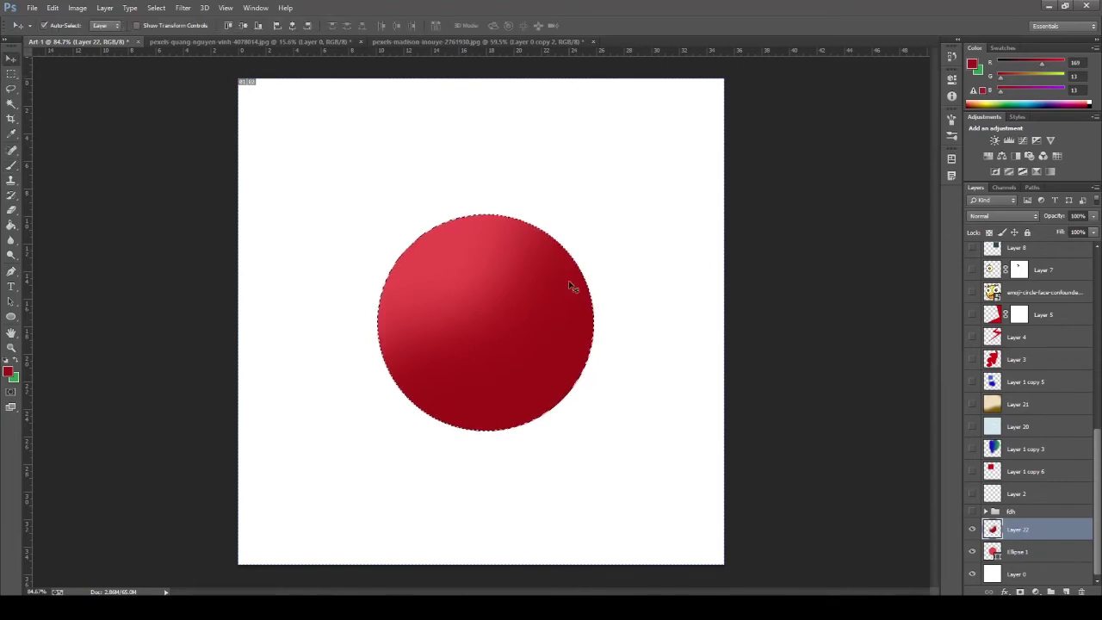
pyautogui.hotkey('ctrl', 'd')
pyautogui.press('b')
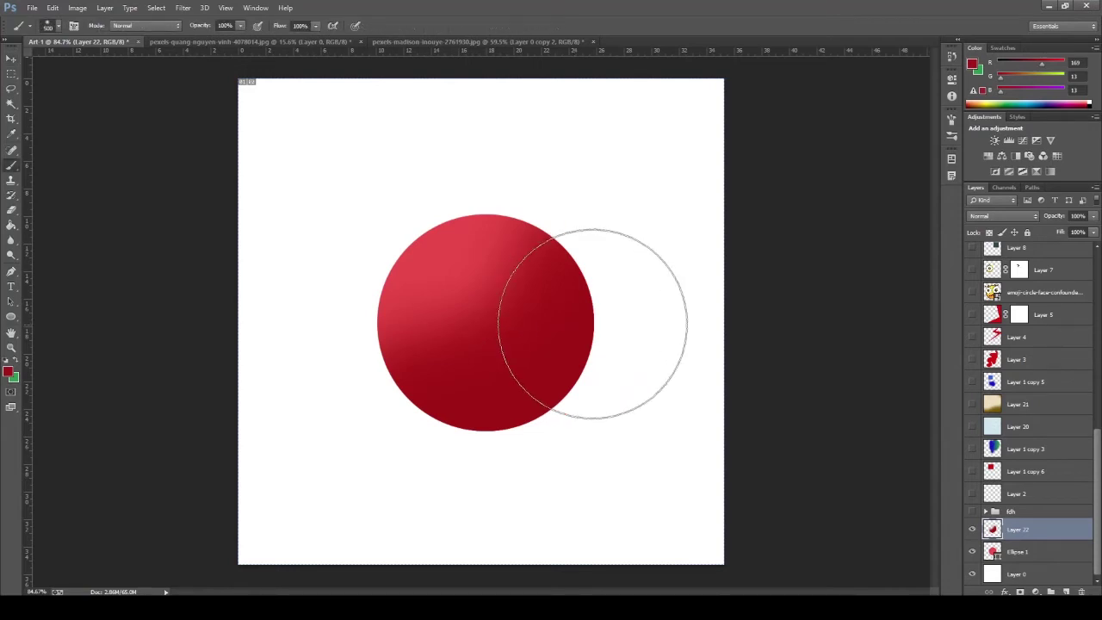
pyautogui.click(1067, 592)
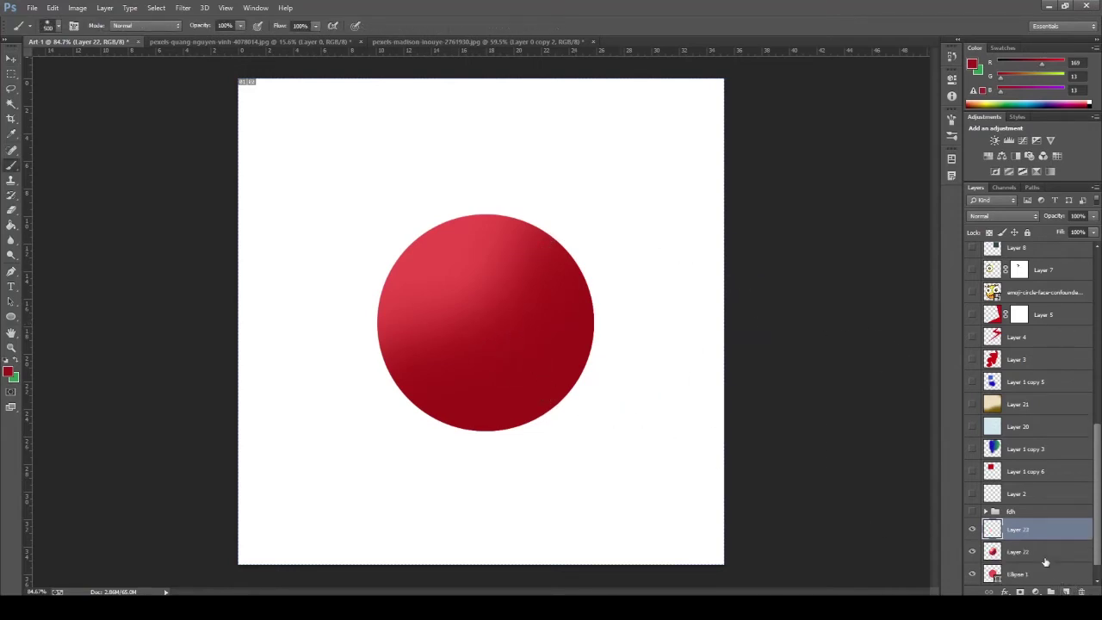
# - Sample the circle's lighter red, shrink the brush, toggle the circle's selection, and add Layer 24
pyautogui.keyDown('alt'); pyautogui.click(478, 257); pyautogui.keyUp('alt')
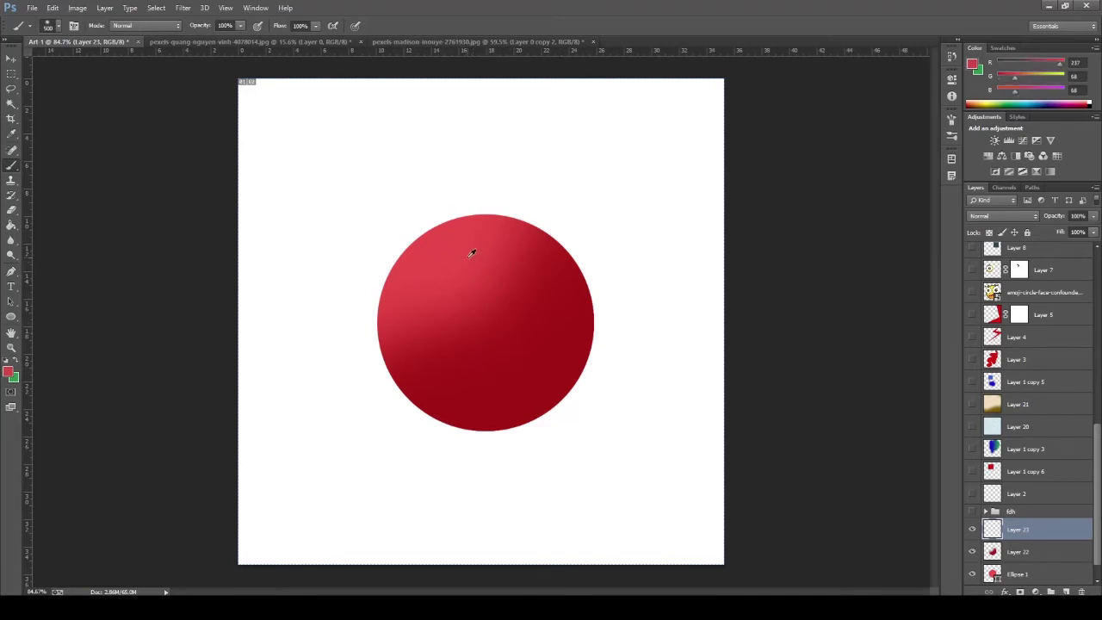
pyautogui.press('[')
pyautogui.press('[')
pyautogui.press('[')
pyautogui.press('[')
pyautogui.press(']')
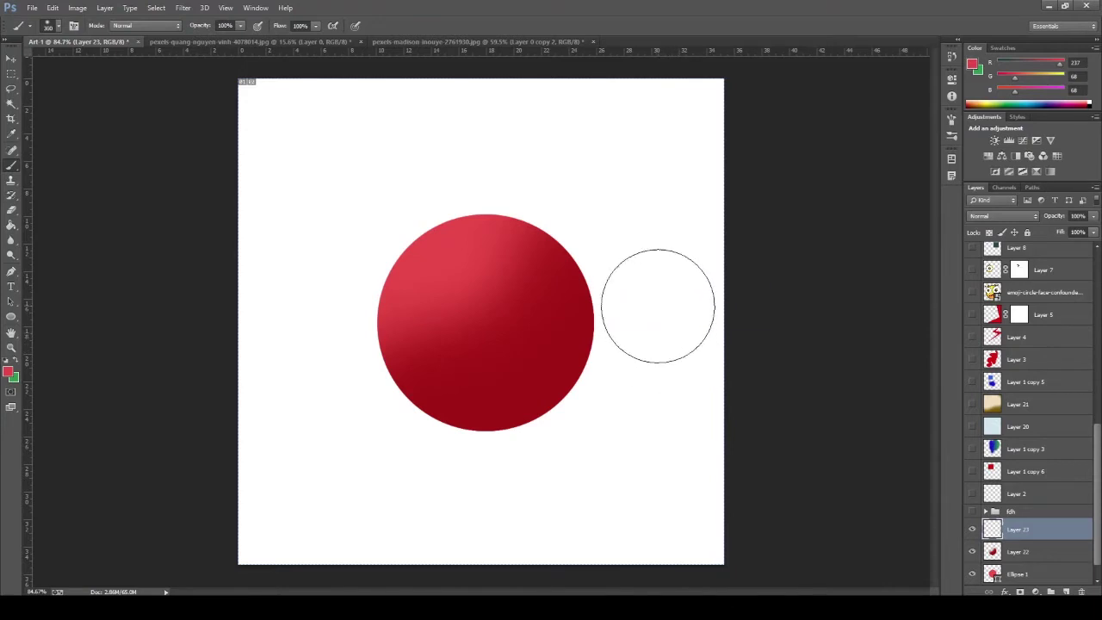
pyautogui.keyDown('ctrl'); pyautogui.click(992, 573); pyautogui.keyUp('ctrl')
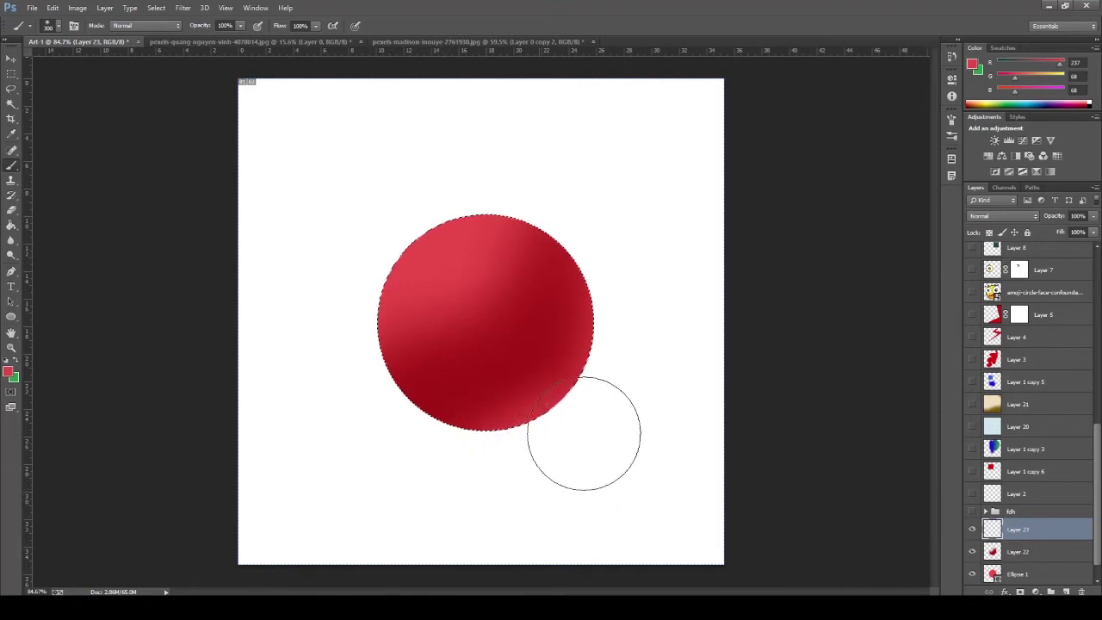
pyautogui.scroll(-3, 718, 344)
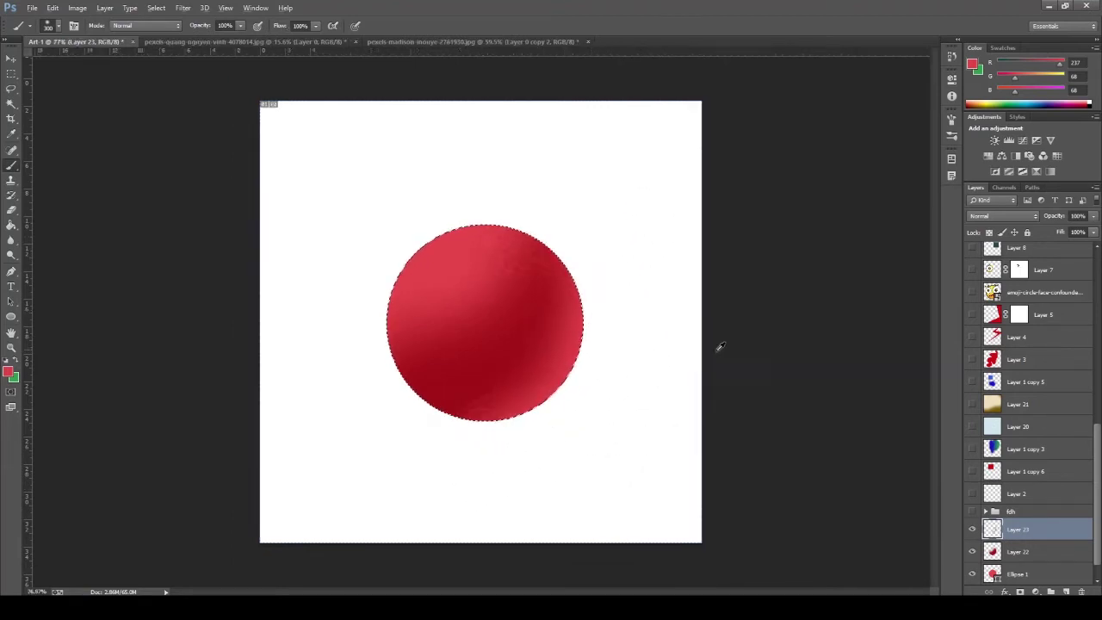
pyautogui.scroll(3, 571, 386)
pyautogui.hotkey('ctrl', 'd')
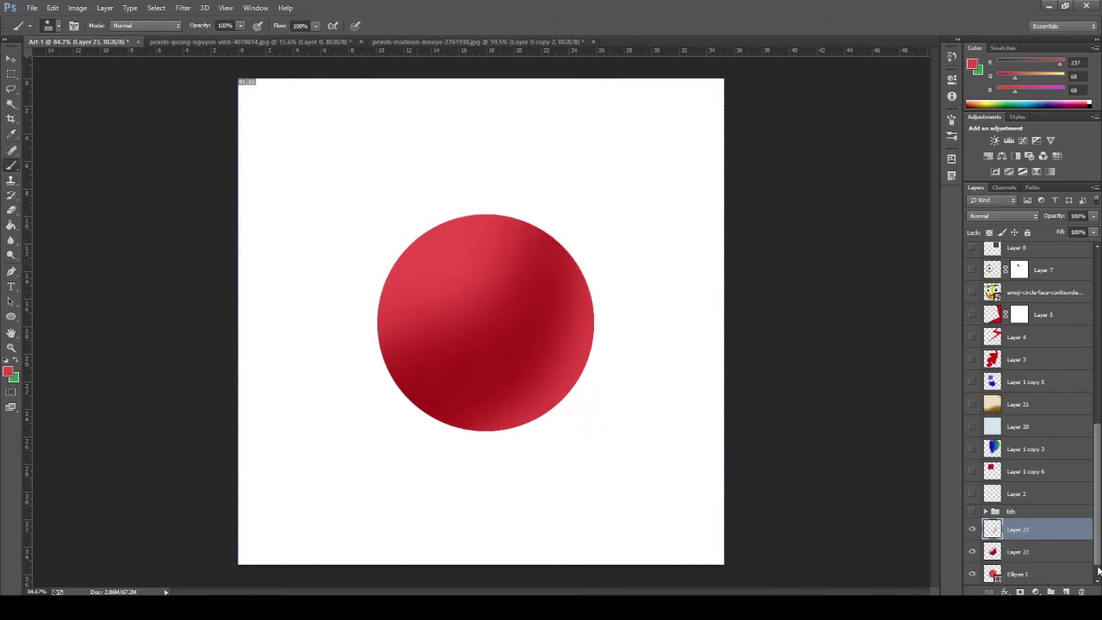
pyautogui.click(1065, 592)
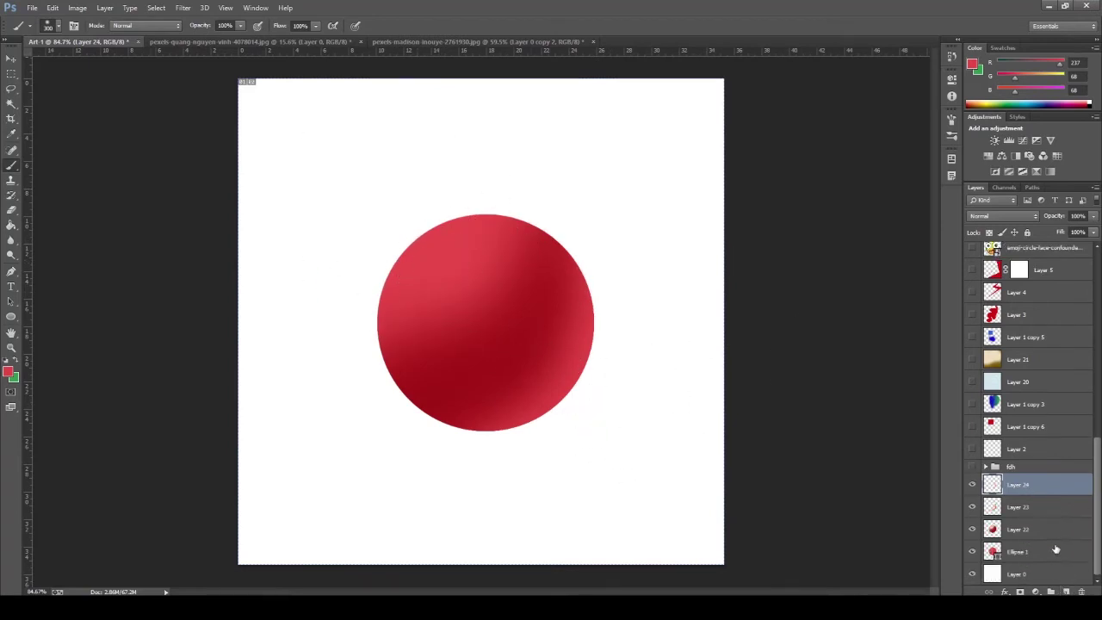
# - Pick a brighter pinkish red and try a highlight on the upper left, then undo it
pyautogui.click(9, 372)
pyautogui.click(789, 321)
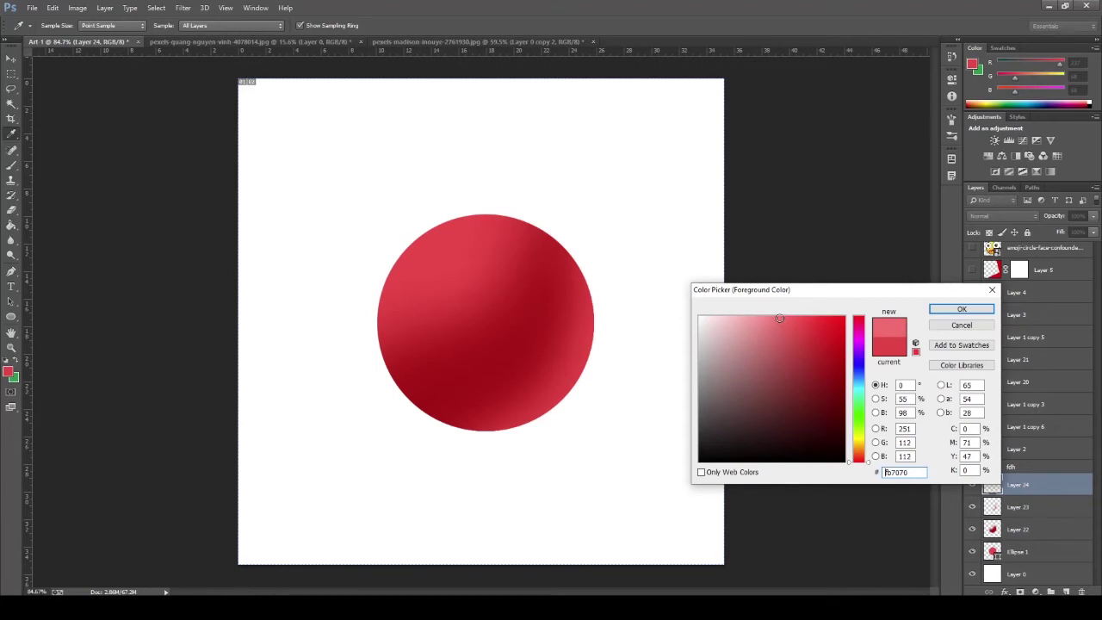
pyautogui.click(973, 309)
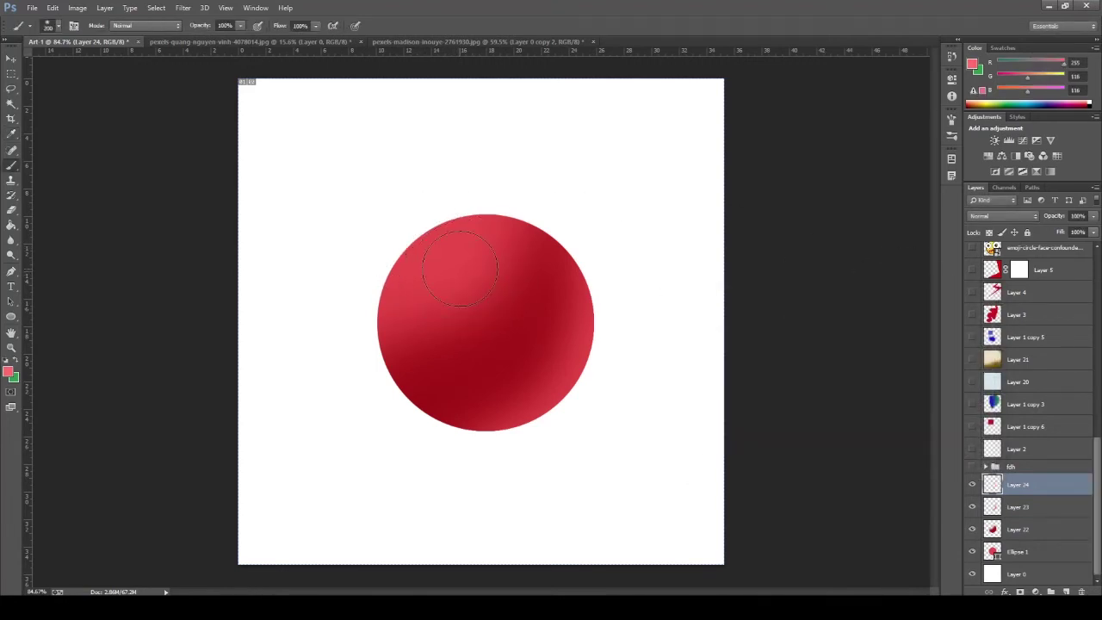
pyautogui.click(452, 272)
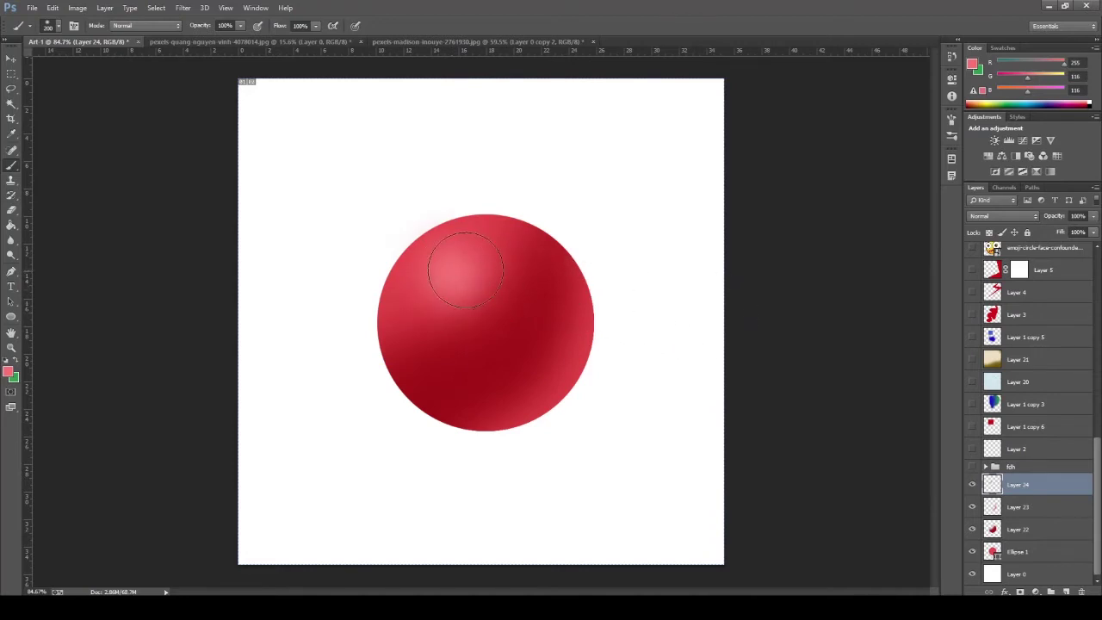
pyautogui.moveTo(447, 267); pyautogui.dragTo(418, 234)
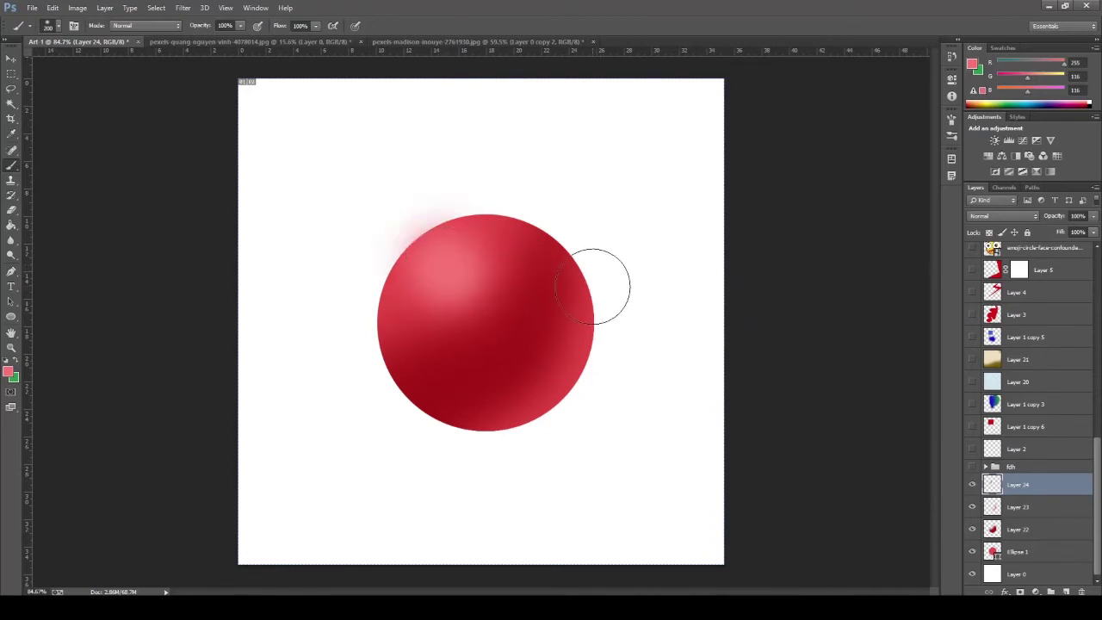
pyautogui.hotkey('ctrl', 'z')
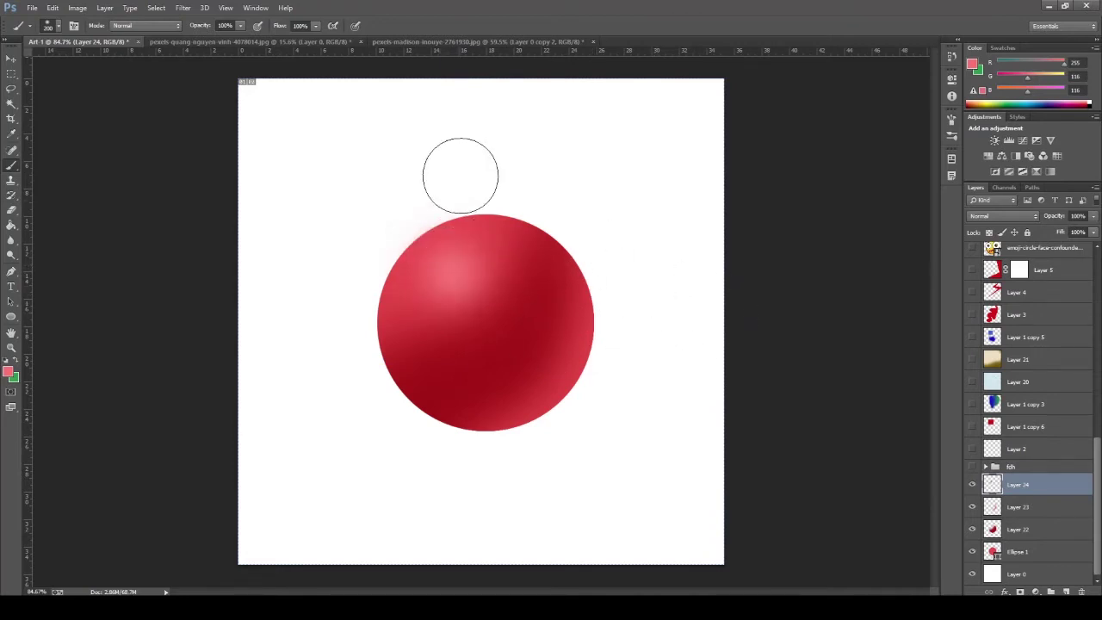
pyautogui.hotkey('ctrl', 'alt', 'z')
pyautogui.hotkey('ctrl', 'alt', 'z')
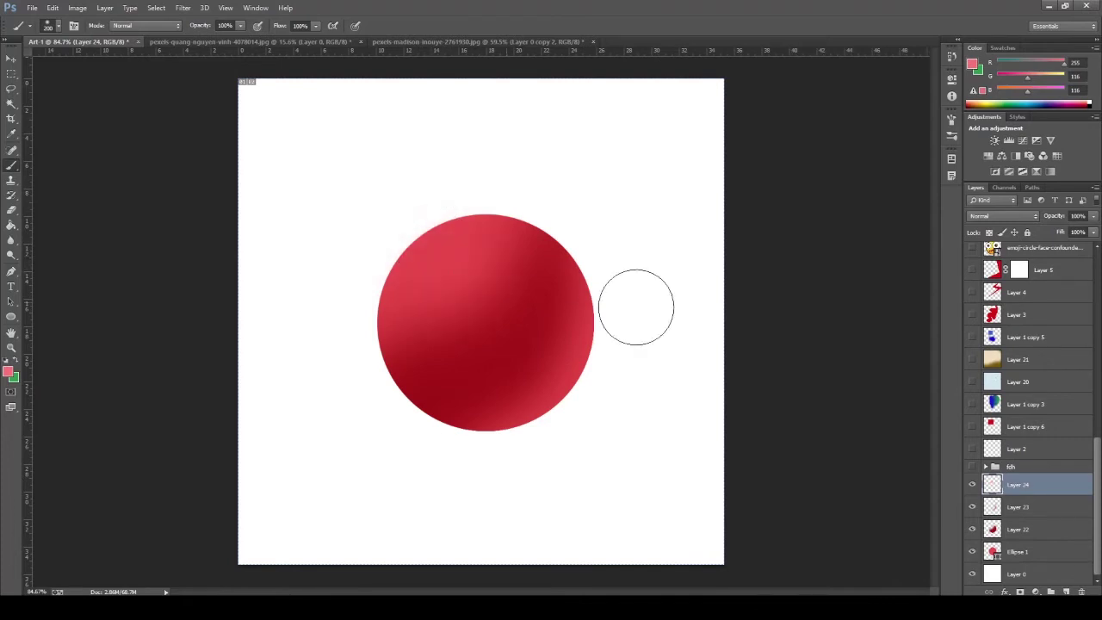
# - Load the sphere's outline as a selection and paint a soft pink highlight on its upper left
pyautogui.keyDown('ctrl'); pyautogui.click(992, 551); pyautogui.keyUp('ctrl')
pyautogui.click(452, 279)
pyautogui.click(453, 277)
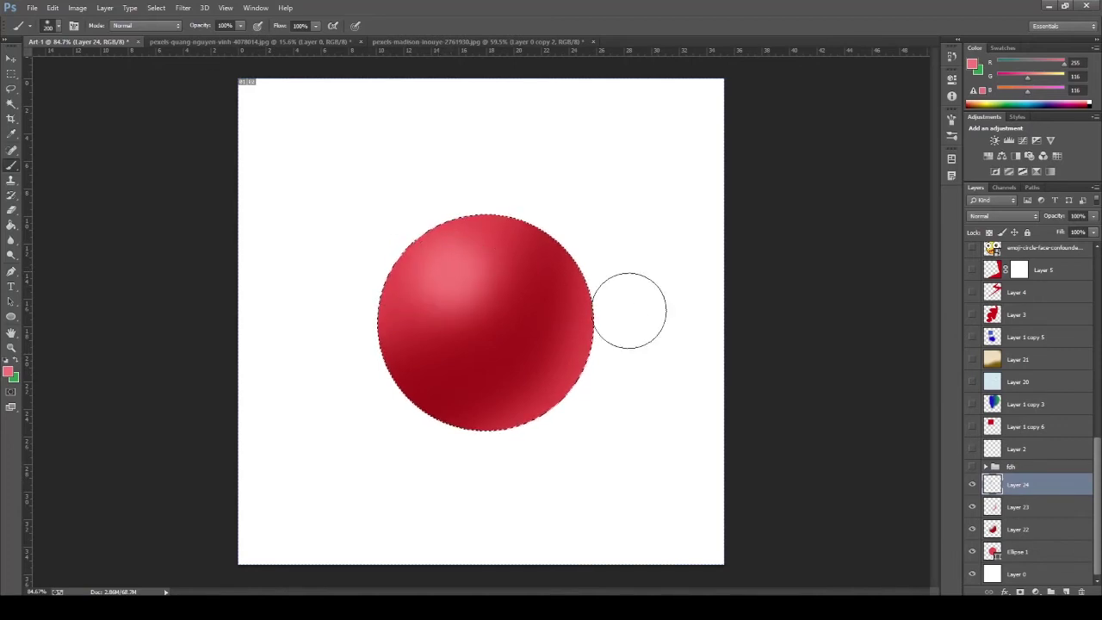
pyautogui.scroll(-1, 632, 289)
pyautogui.scroll(-2, 646, 285)
pyautogui.scroll(2, 647, 285)
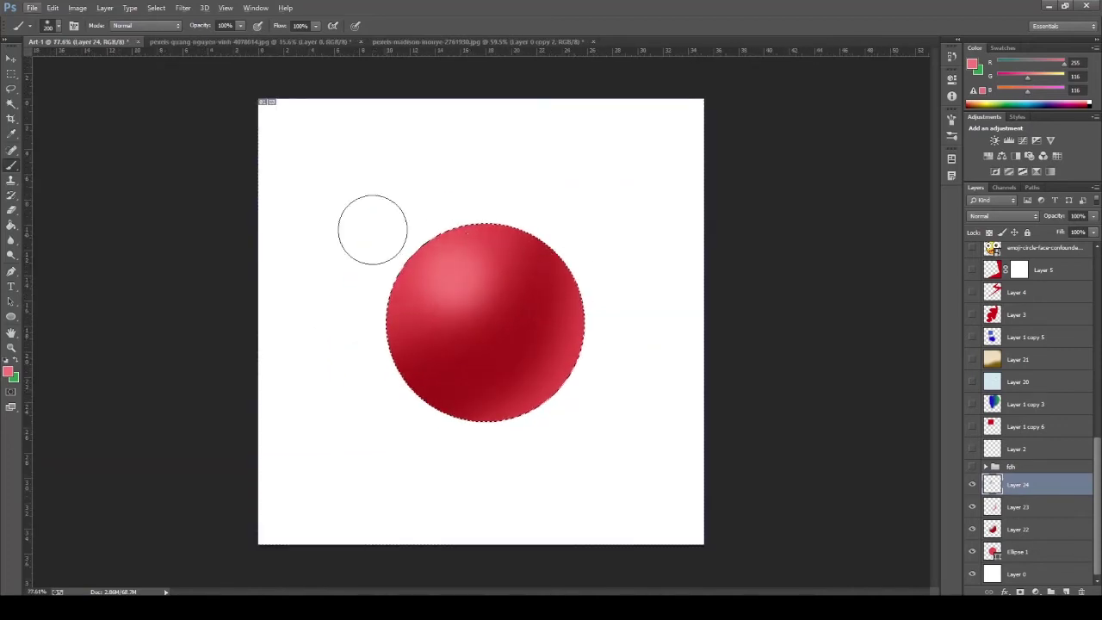
# - On new Layer 25, dab a small pale-pink hotspot on the highlight with a smaller brush
pyautogui.click(8, 372)
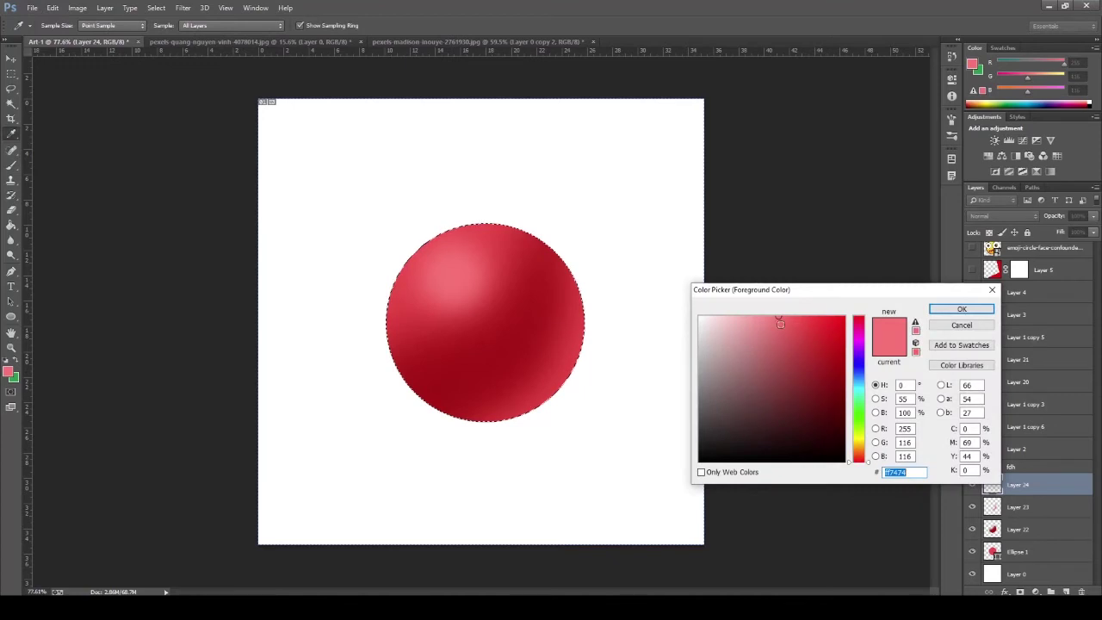
pyautogui.moveTo(781, 325); pyautogui.dragTo(731, 305)
pyautogui.click(962, 309)
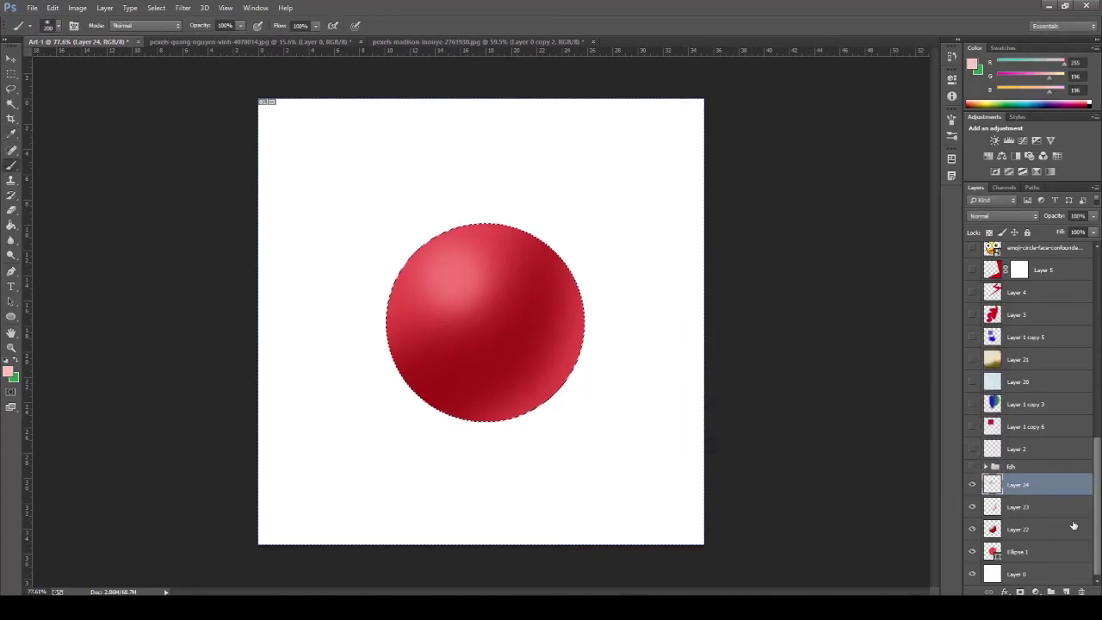
pyautogui.click(1067, 592)
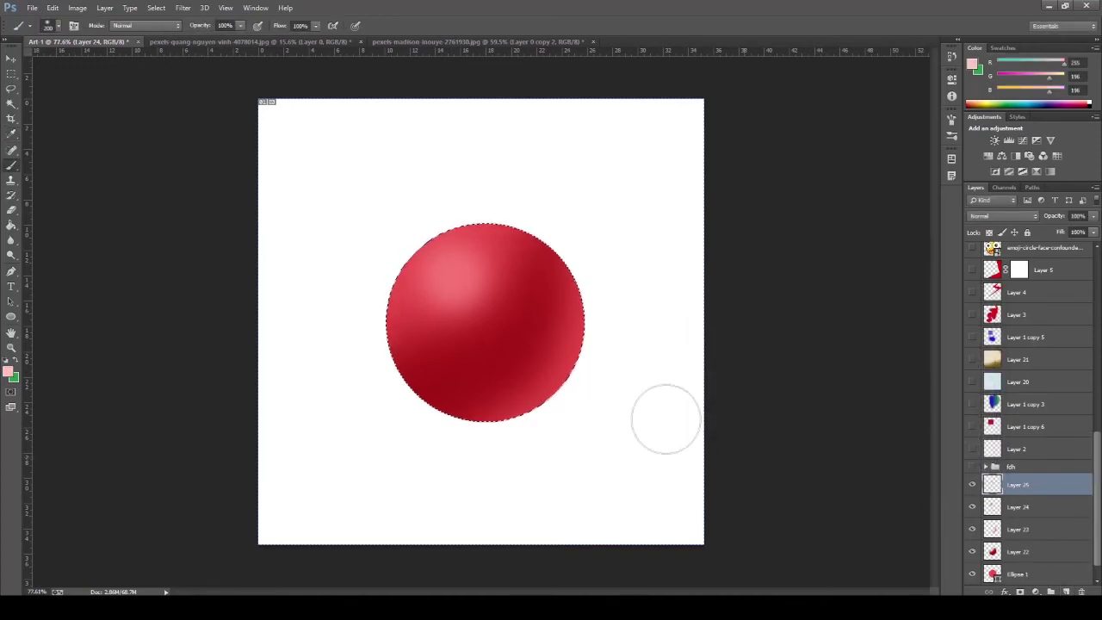
pyautogui.hotkey('ctrl', 'z')
pyautogui.press('[')
pyautogui.press('[')
pyautogui.press('[')
pyautogui.click(452, 274)
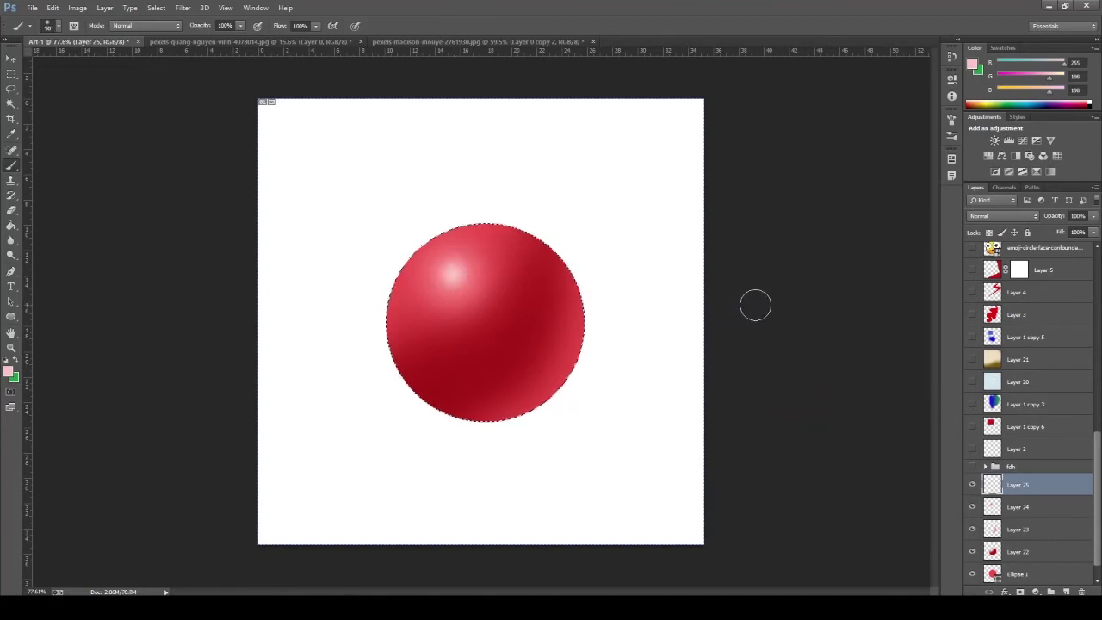
# - Select the background Layer 0 at the bottom of the layer stack
pyautogui.scroll(-3, 699, 298)
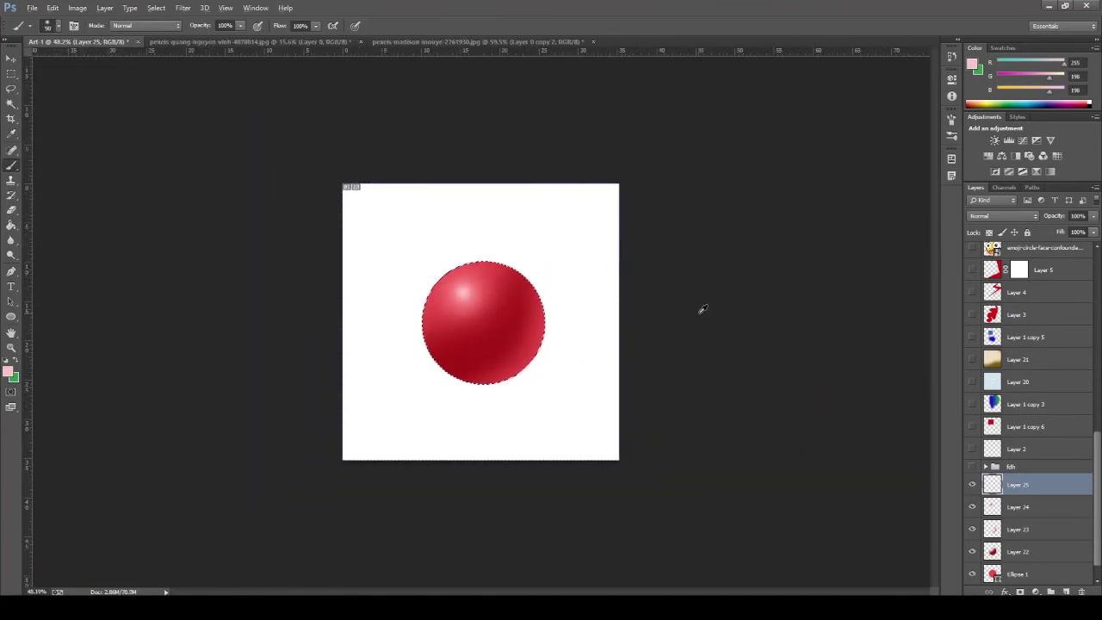
pyautogui.click(11, 58)
pyautogui.scroll(3, 507, 402)
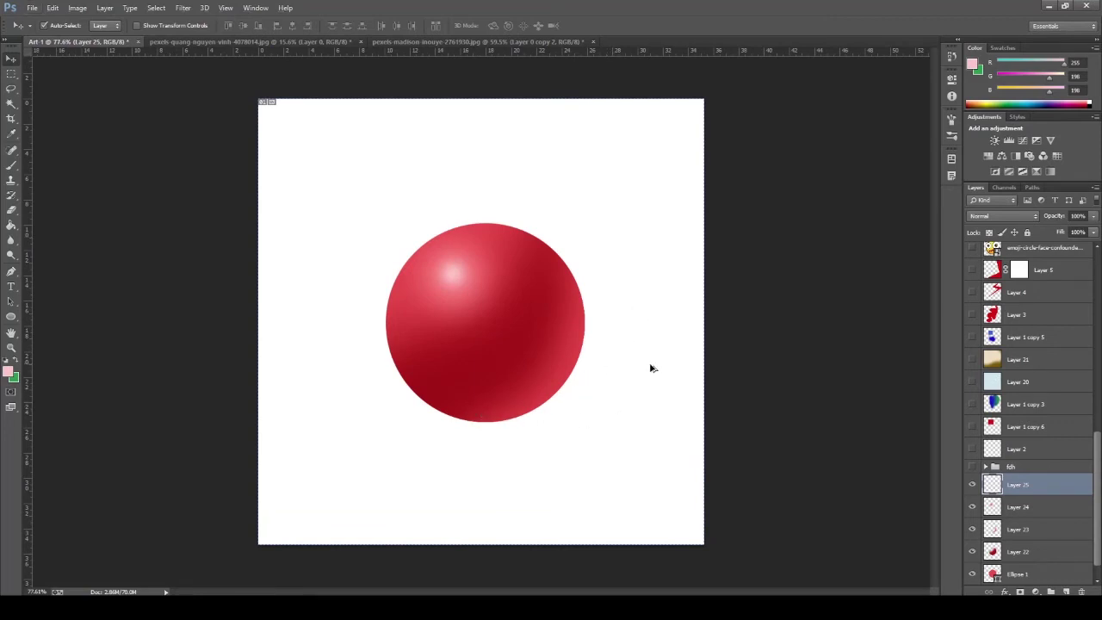
pyautogui.scroll(-3, 651, 369)
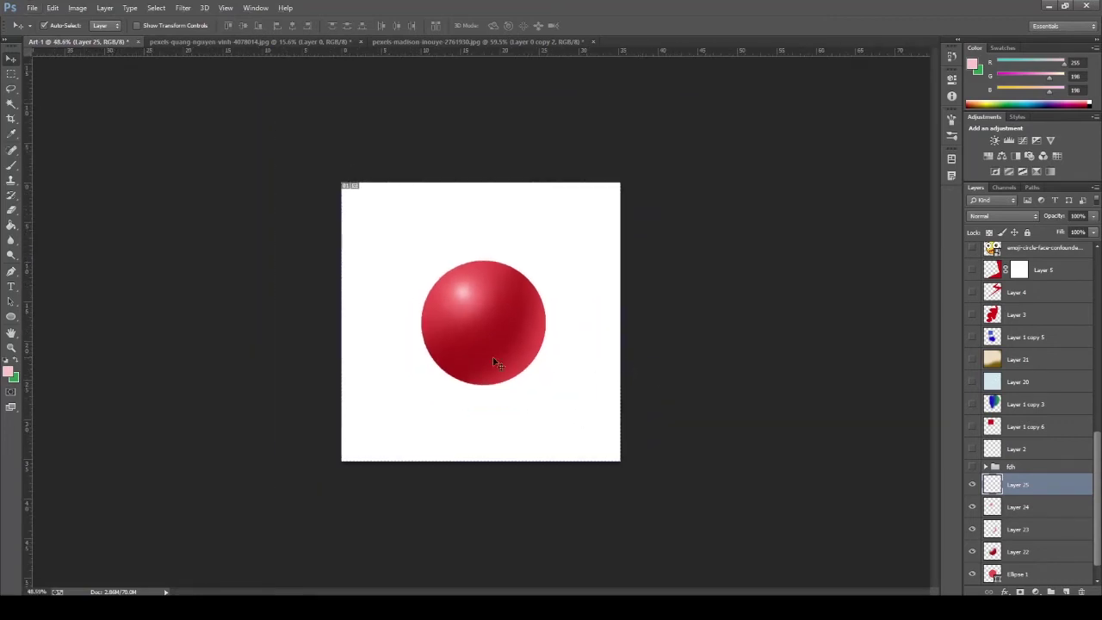
pyautogui.click(10, 167)
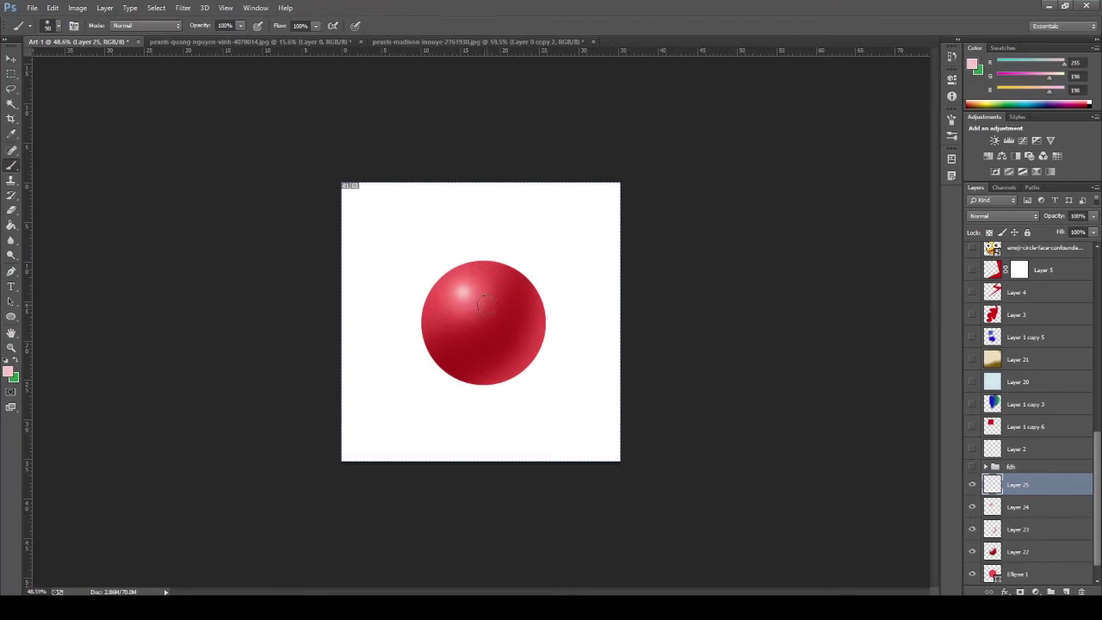
pyautogui.scroll(-1, 1050, 546)
pyautogui.click(1060, 573)
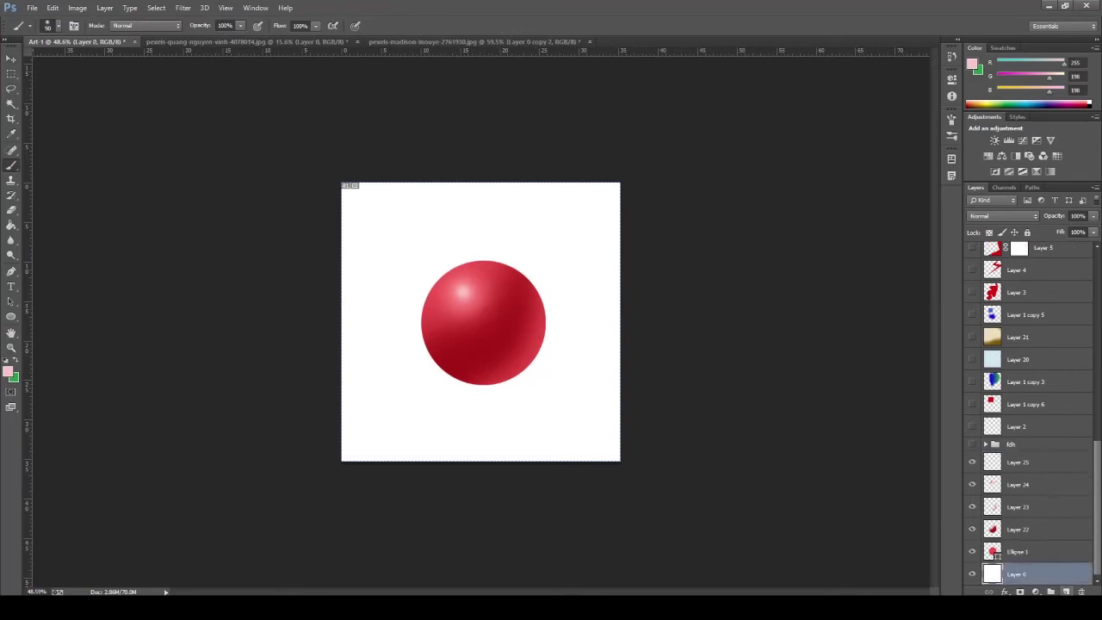
# - On a new layer above the background, brush a soft #0c0c0c shadow beneath the sphere
pyautogui.click(1066, 591)
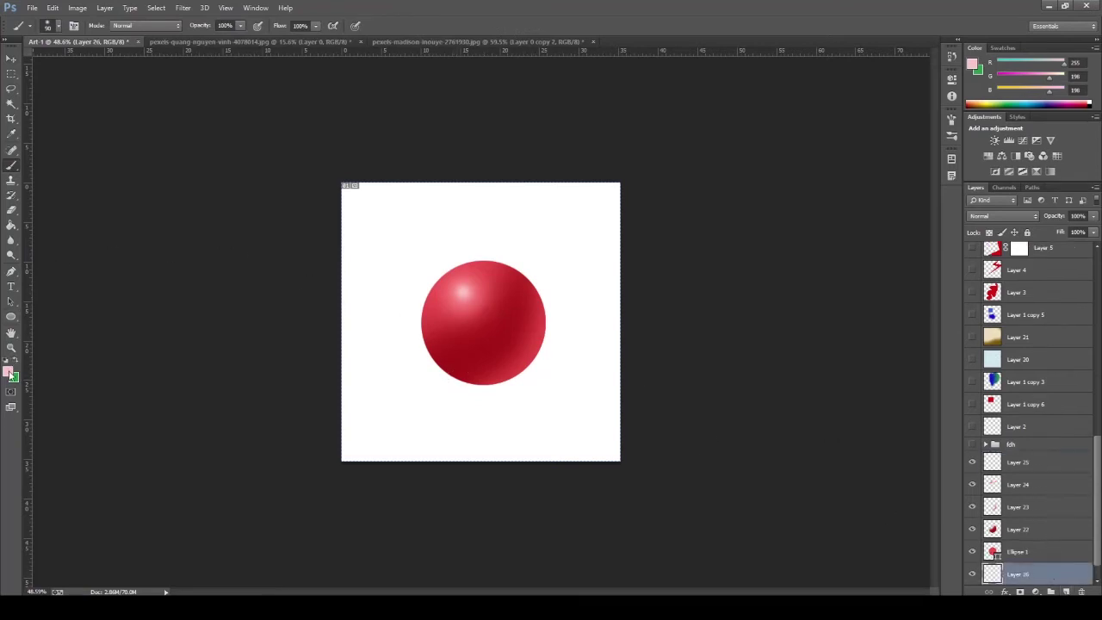
pyautogui.click(8, 371)
pyautogui.write('0c0c0c')
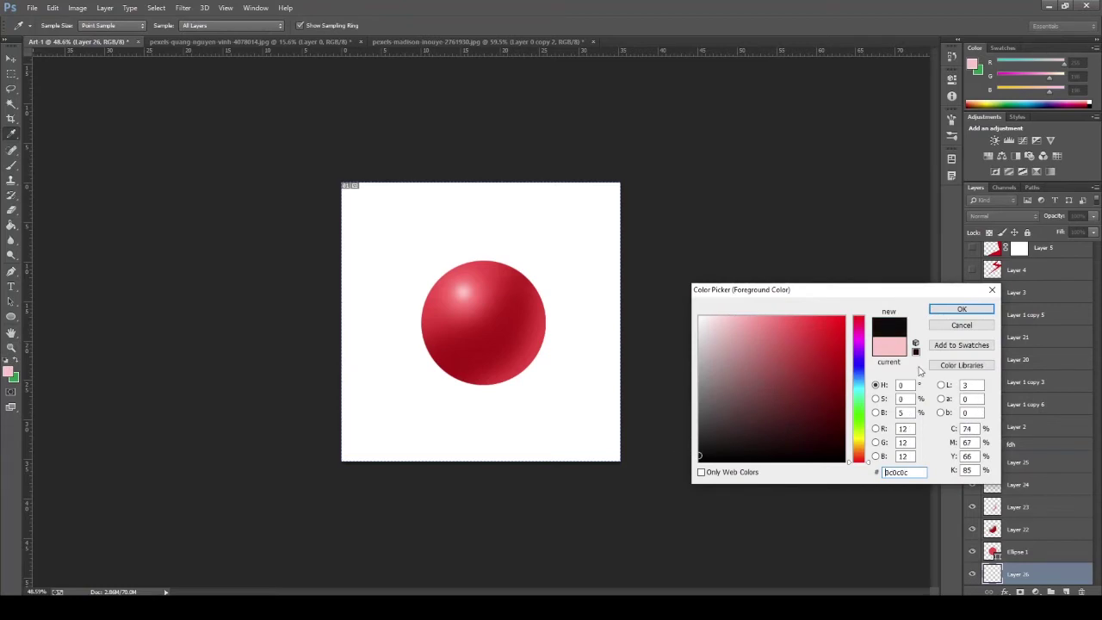
pyautogui.click(993, 314)
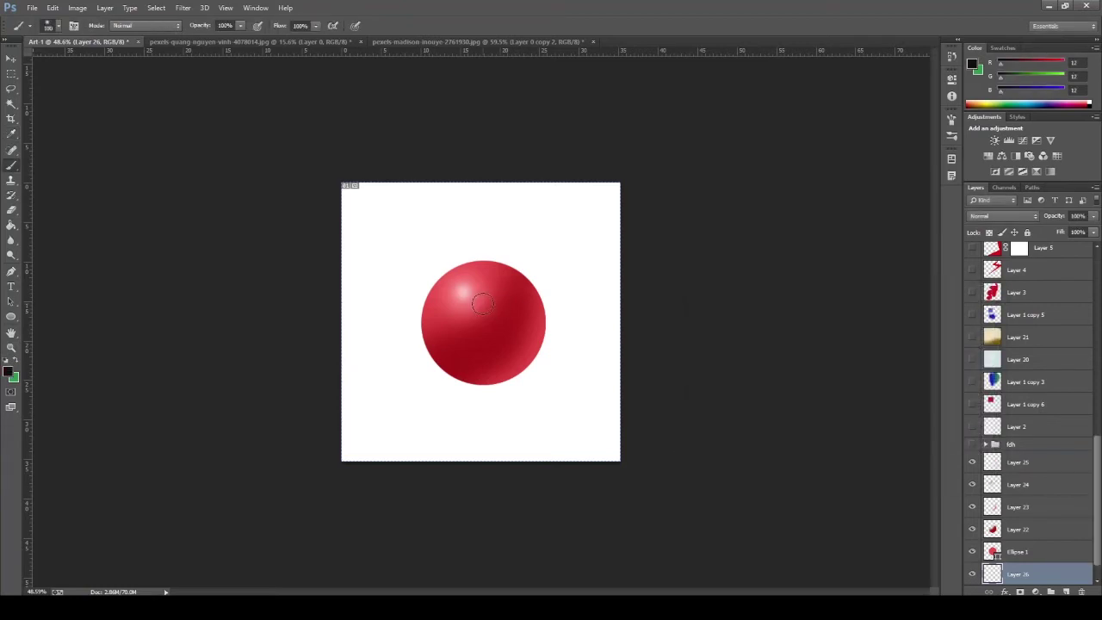
pyautogui.press(']')
pyautogui.press(']')
pyautogui.press(']')
pyautogui.moveTo(451, 374); pyautogui.dragTo(455, 357)
pyautogui.click(11, 58)
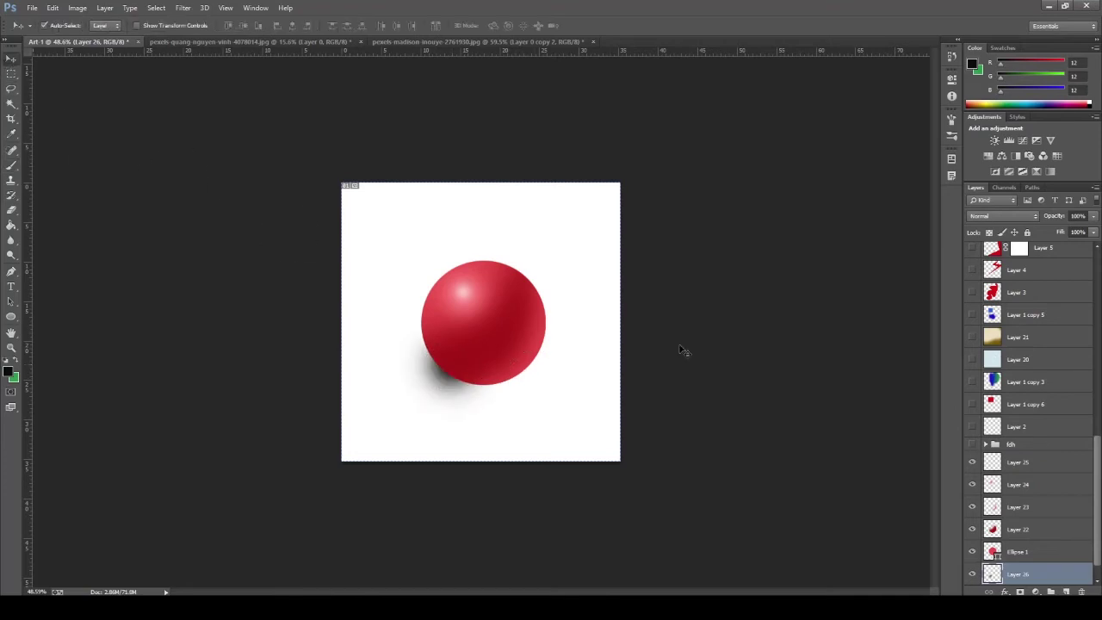
# - Move the shadow under the sphere and squash it flat with Free Transform
pyautogui.moveTo(411, 393); pyautogui.dragTo(439, 409)
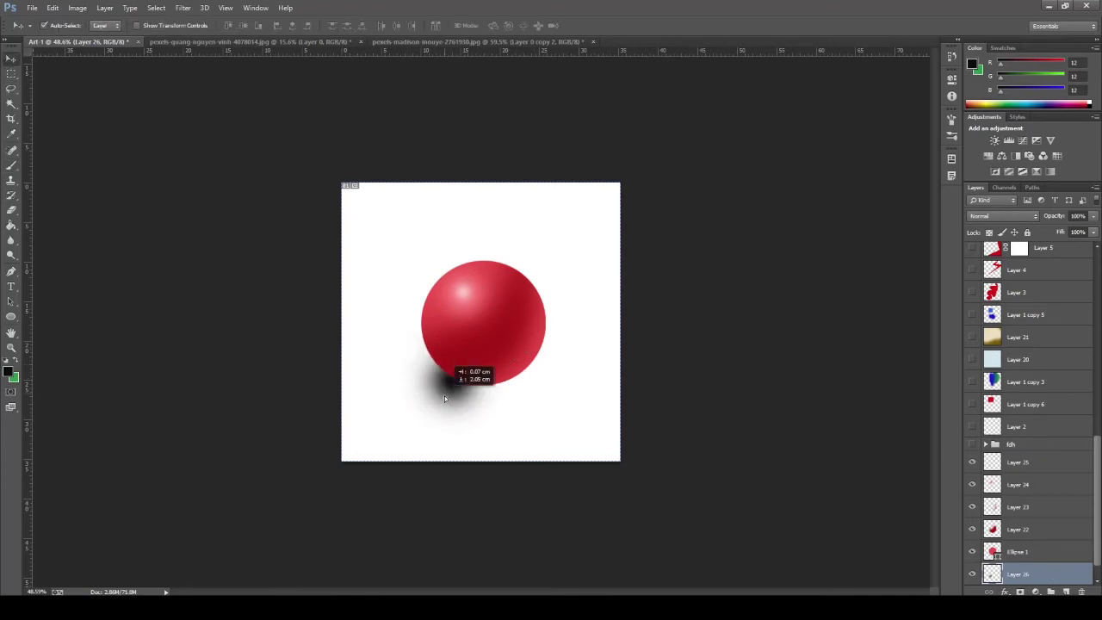
pyautogui.hotkey('ctrl', 't')
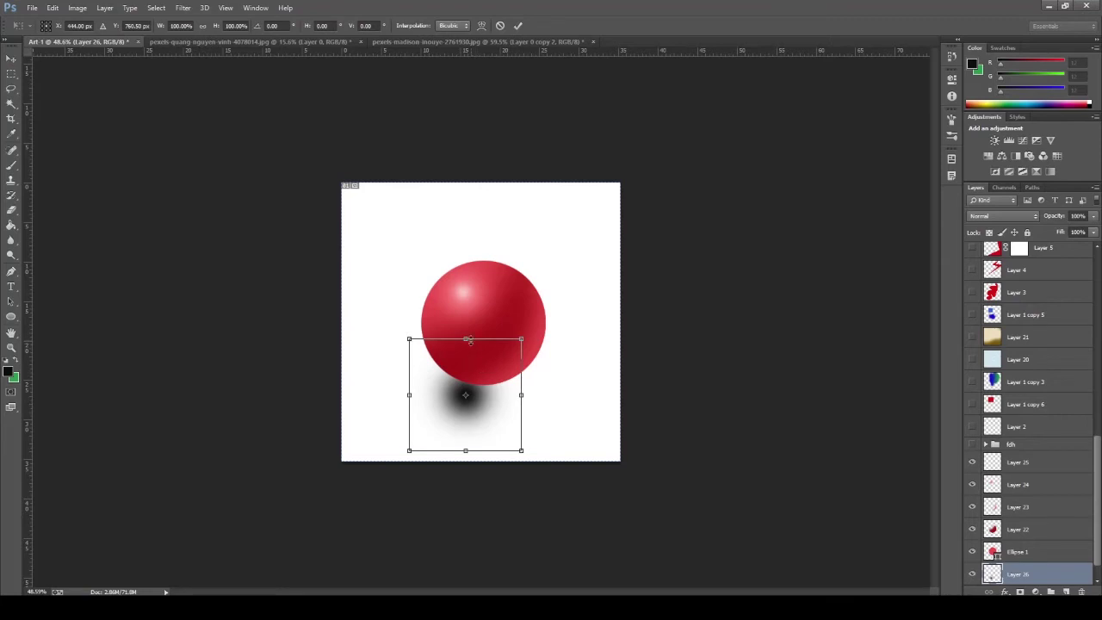
pyautogui.moveTo(465, 338)
pyautogui.mouseDown()
pyautogui.moveTo(465, 381)
pyautogui.moveTo(568, 385)
pyautogui.mouseUp()
pyautogui.press('Return')
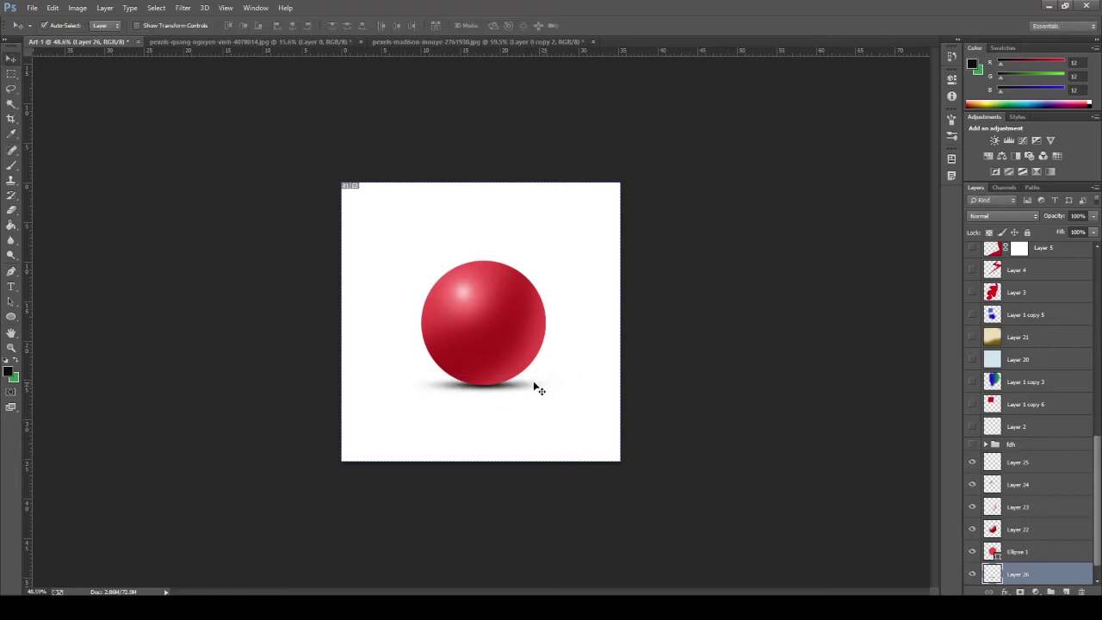
# - Lower the shadow layer's opacity to 50% and nudge it into place under the sphere
pyautogui.moveTo(1056, 219); pyautogui.dragTo(1049, 220)
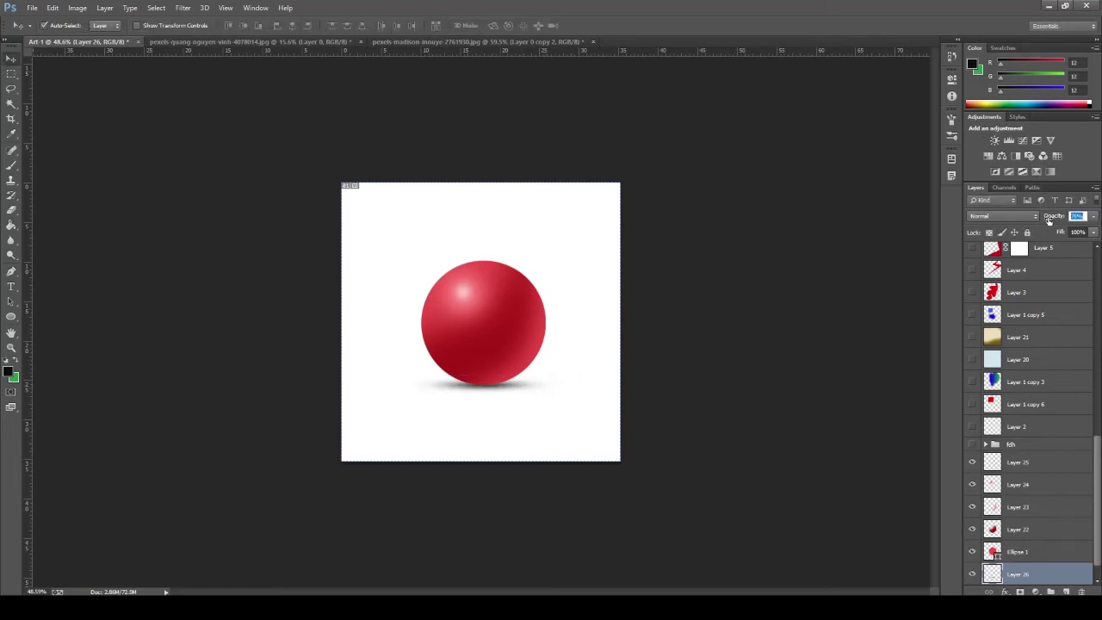
pyautogui.moveTo(1049, 220); pyautogui.dragTo(1044, 220)
pyautogui.moveTo(1045, 219); pyautogui.dragTo(1036, 220)
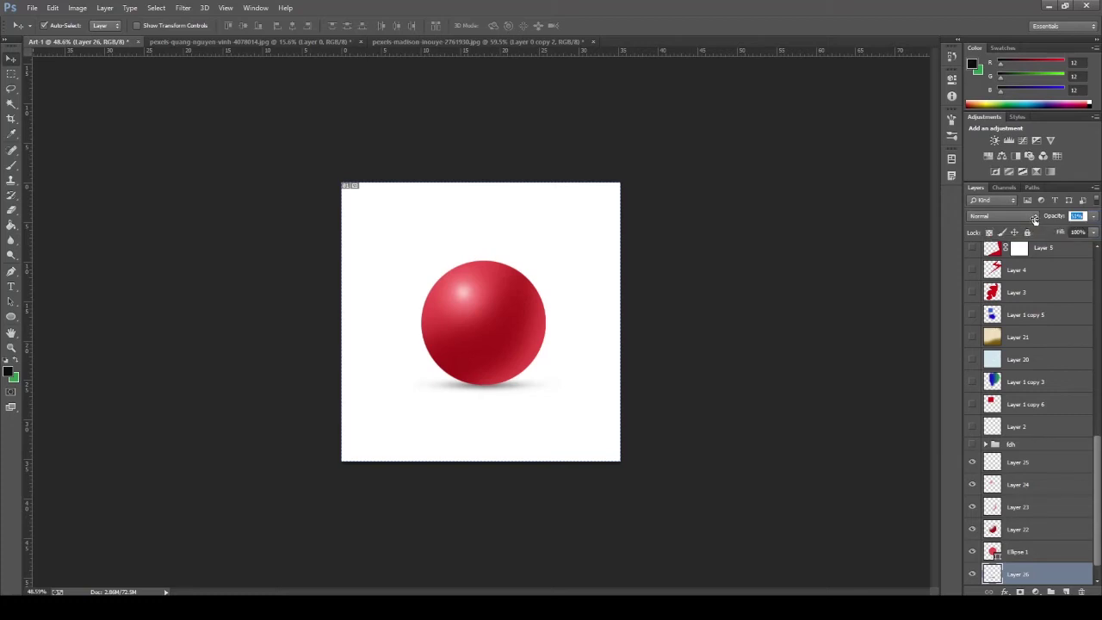
pyautogui.moveTo(1034, 220); pyautogui.dragTo(1032, 222)
pyautogui.moveTo(509, 389)
pyautogui.mouseDown()
pyautogui.moveTo(526, 394)
pyautogui.moveTo(514, 384)
pyautogui.mouseUp()
pyautogui.keyDown('alt'); pyautogui.scroll(2, 486, 342); pyautogui.keyUp('alt')
pyautogui.keyDown('alt'); pyautogui.scroll(-2, 486, 342); pyautogui.keyUp('alt')
pyautogui.keyDown('alt'); pyautogui.scroll(2, 508, 363); pyautogui.keyUp('alt')
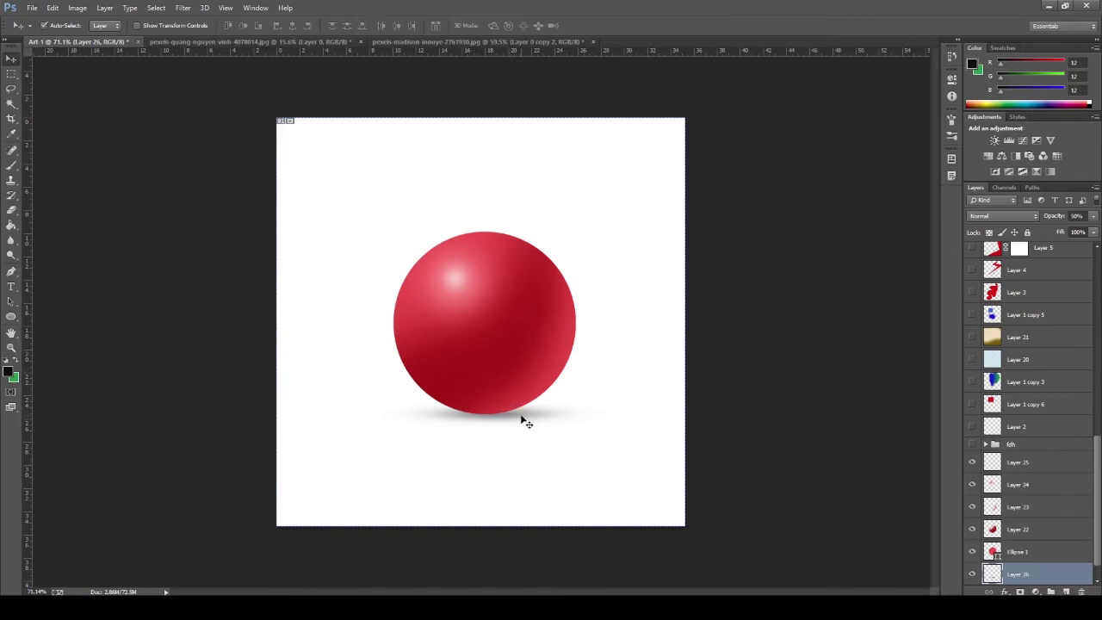
# - Shift the shadow slightly beneath the sphere with Free Transform and zoom out
pyautogui.hotkey('ctrl', 't')
pyautogui.moveTo(553, 417); pyautogui.dragTo(553, 424)
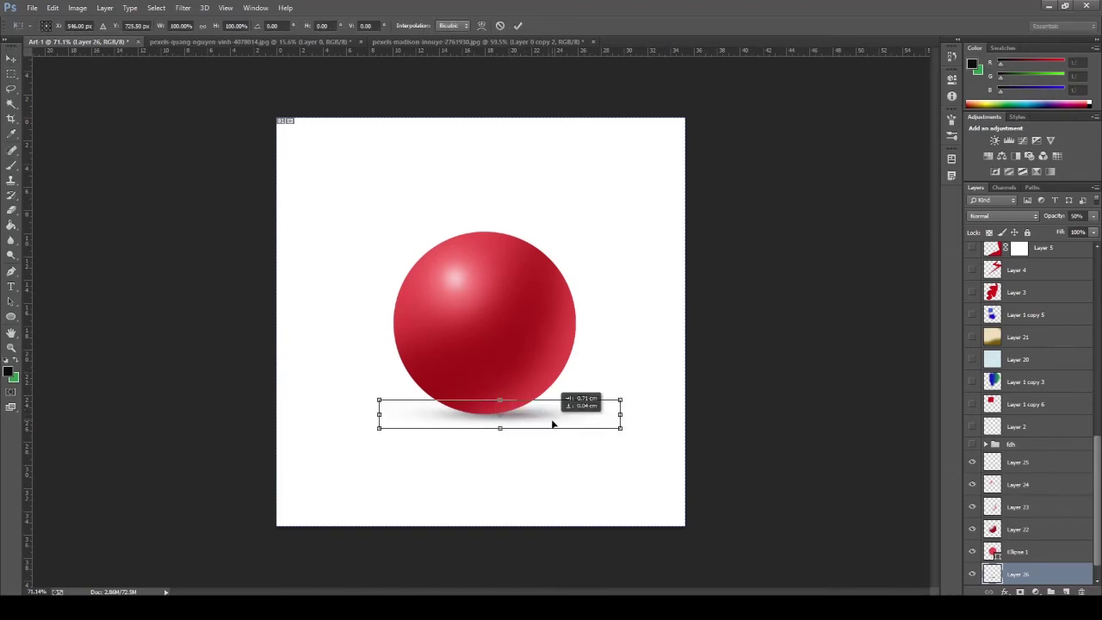
pyautogui.press('Return')
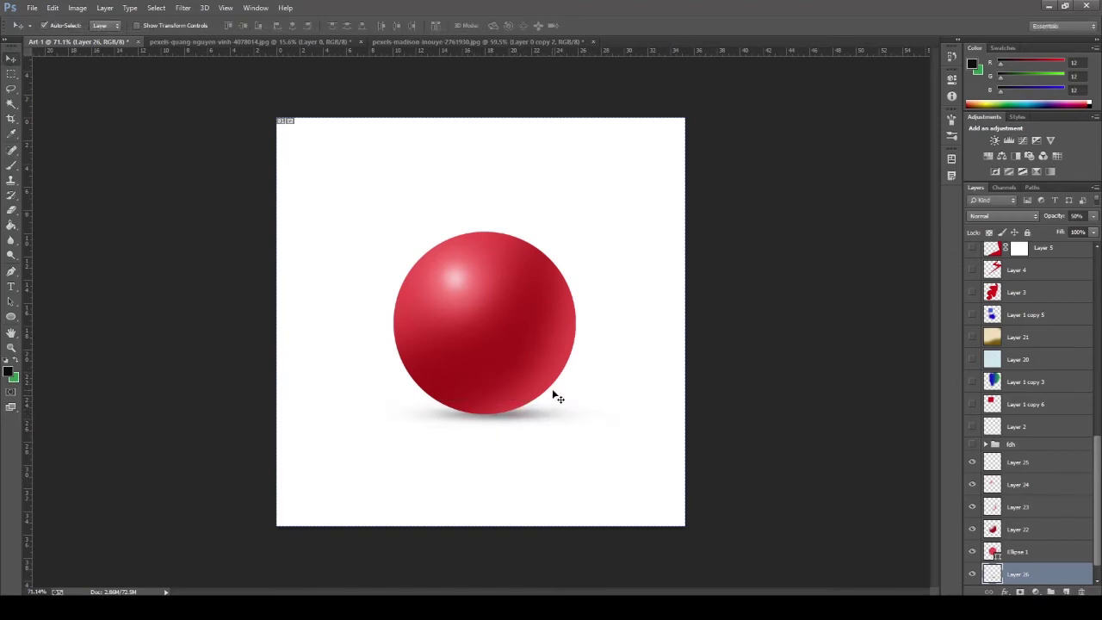
pyautogui.hotkey('ctrl', '-')
pyautogui.scroll(-2, 558, 406)
pyautogui.scroll(2, 475, 327)
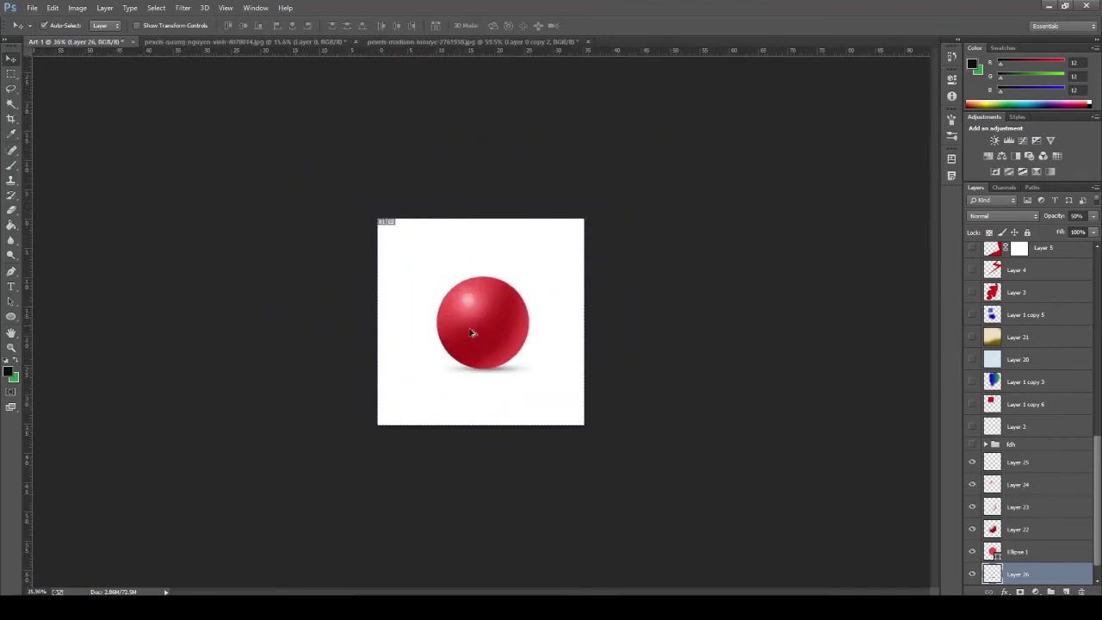
pyautogui.scroll(2, 517, 391)
pyautogui.scroll(1, 535, 413)
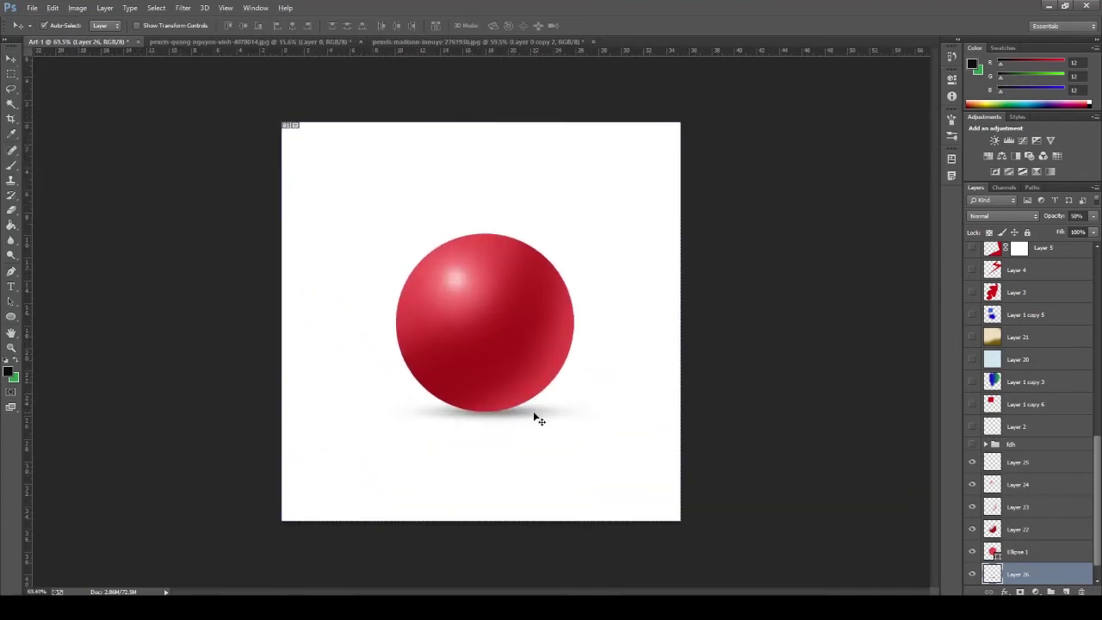
# - Narrow the shadow to about 77% width and move it about 1.66 cm lower
pyautogui.hotkey('ctrl', 't')
pyautogui.moveTo(610, 411); pyautogui.dragTo(588, 411)
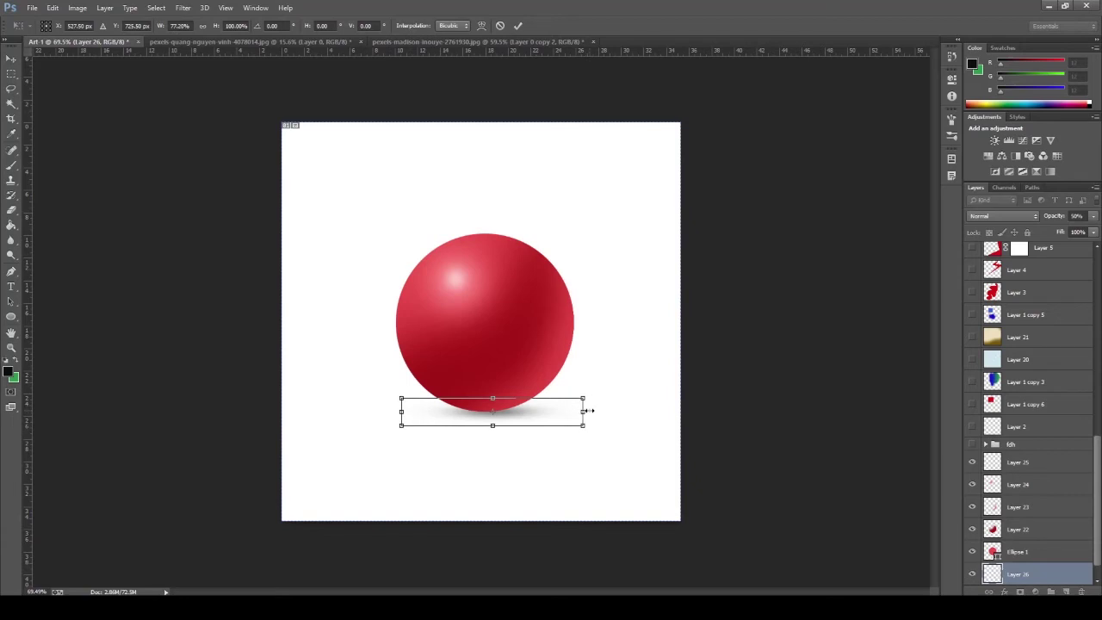
pyautogui.scroll(2, 470, 424)
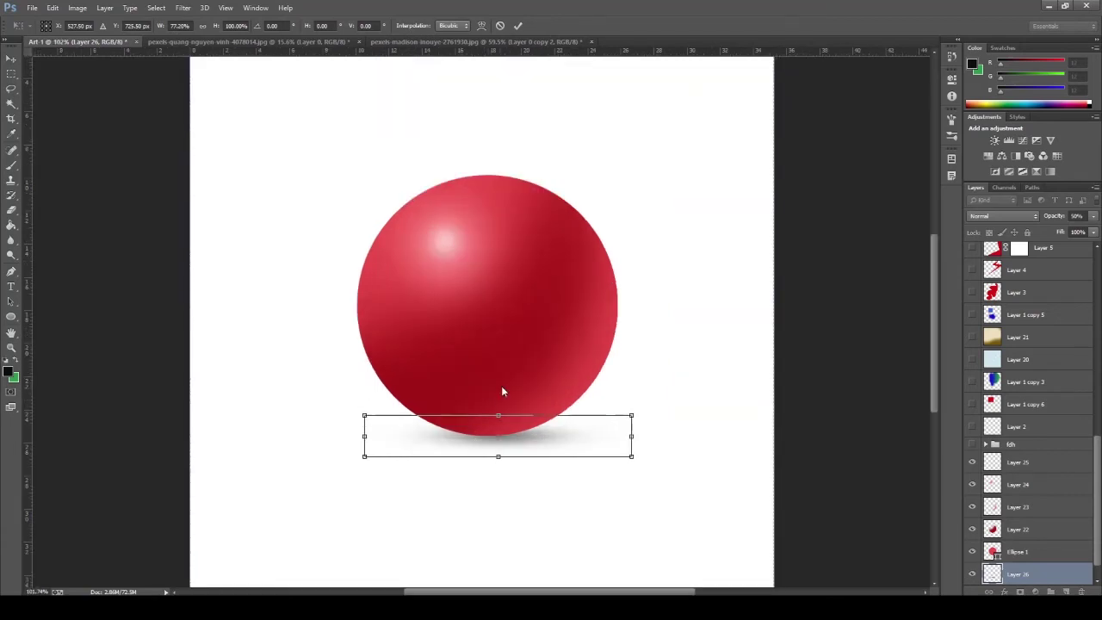
pyautogui.press('Return')
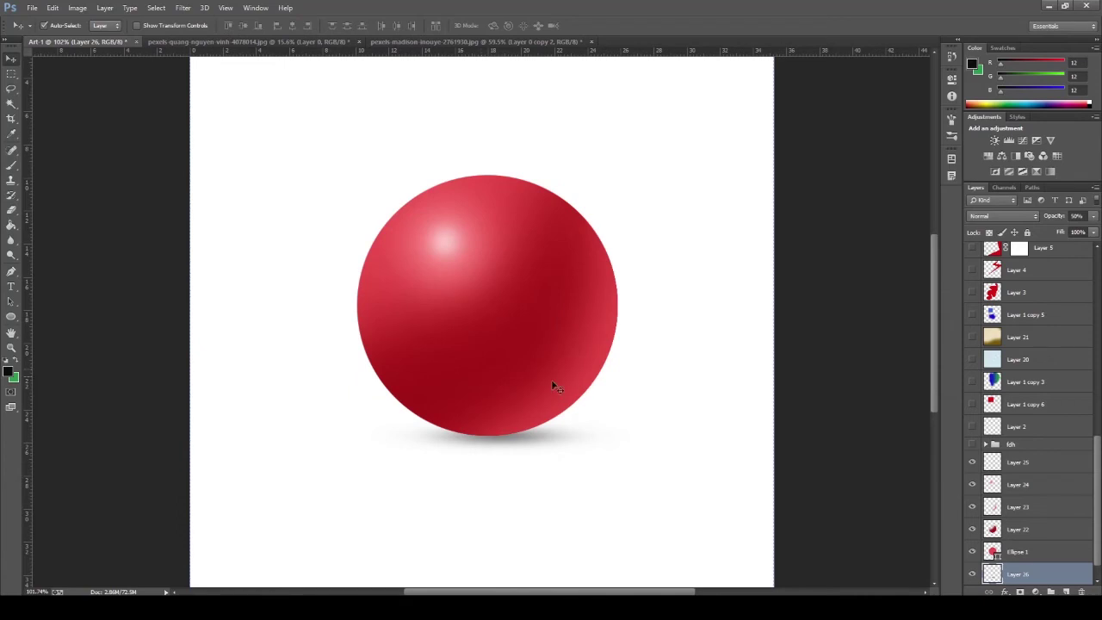
pyautogui.scroll(-2, 534, 437)
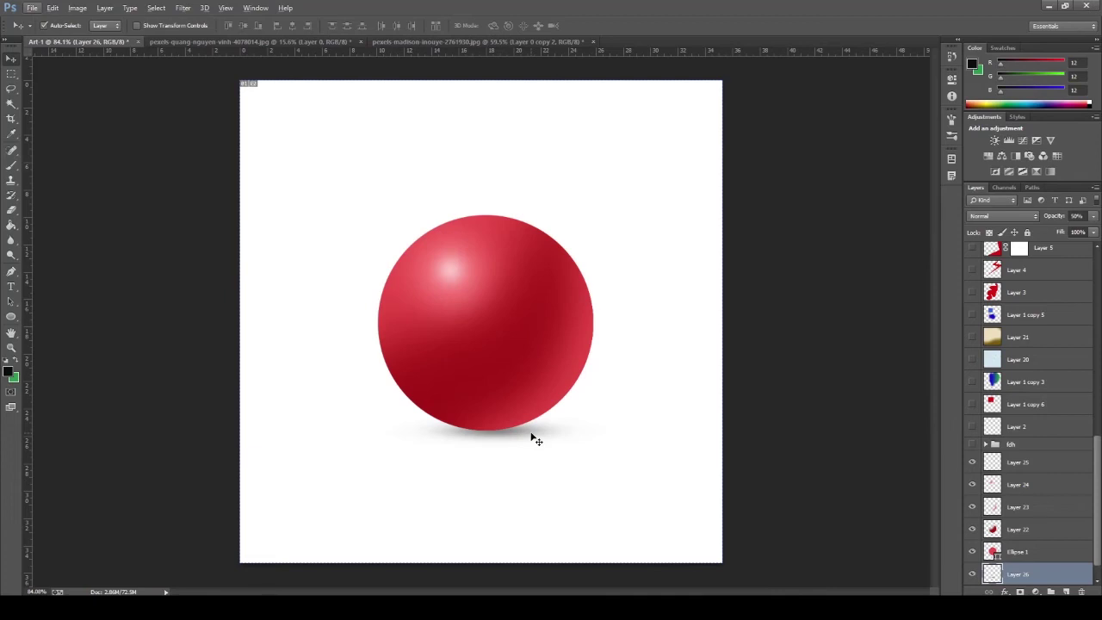
pyautogui.moveTo(534, 436)
pyautogui.mouseDown()
pyautogui.moveTo(521, 433)
pyautogui.moveTo(534, 456)
pyautogui.mouseUp()
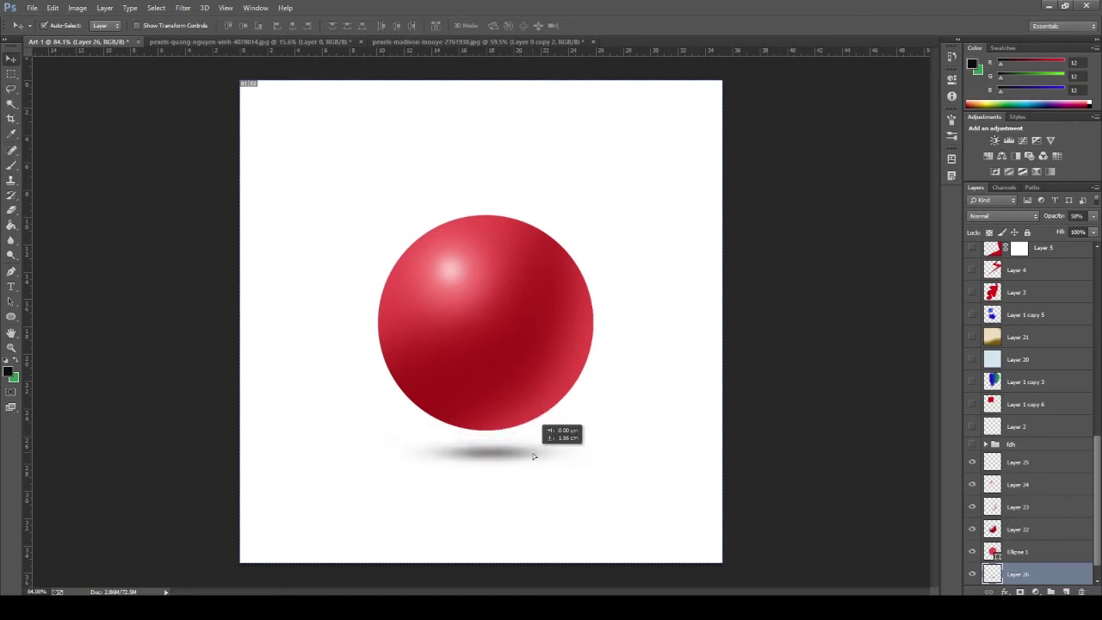
pyautogui.scroll(-1, 1049, 514)
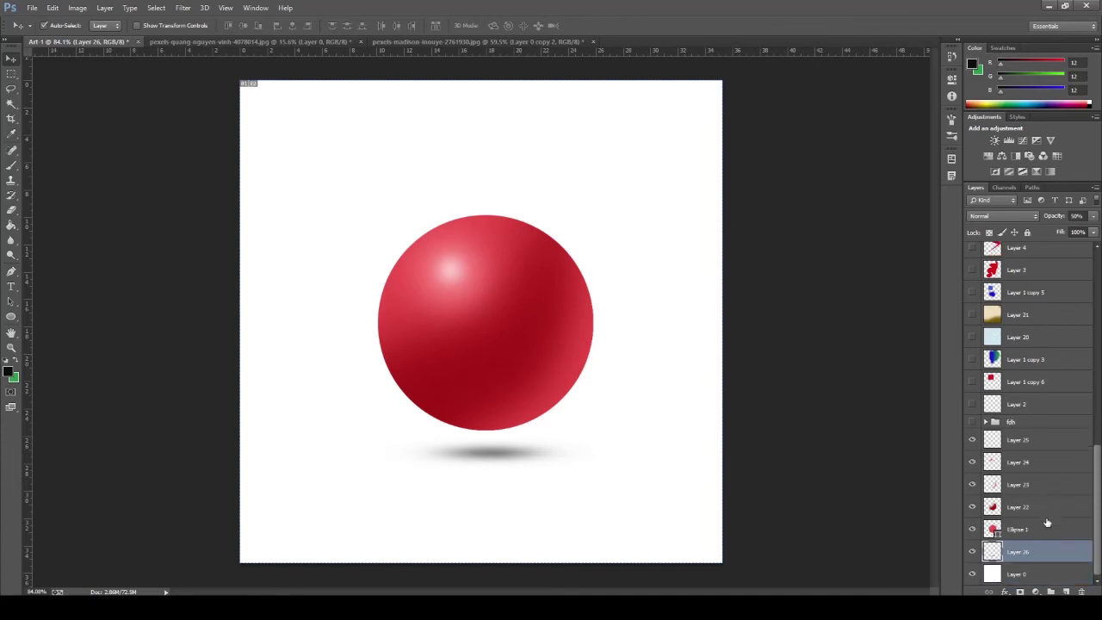
# - Group Ellipse 1 through Layer 25 as Group 1 and centre it over the shadow
pyautogui.click(1039, 532)
pyautogui.keyDown('shift'); pyautogui.click(1039, 447); pyautogui.keyUp('shift')
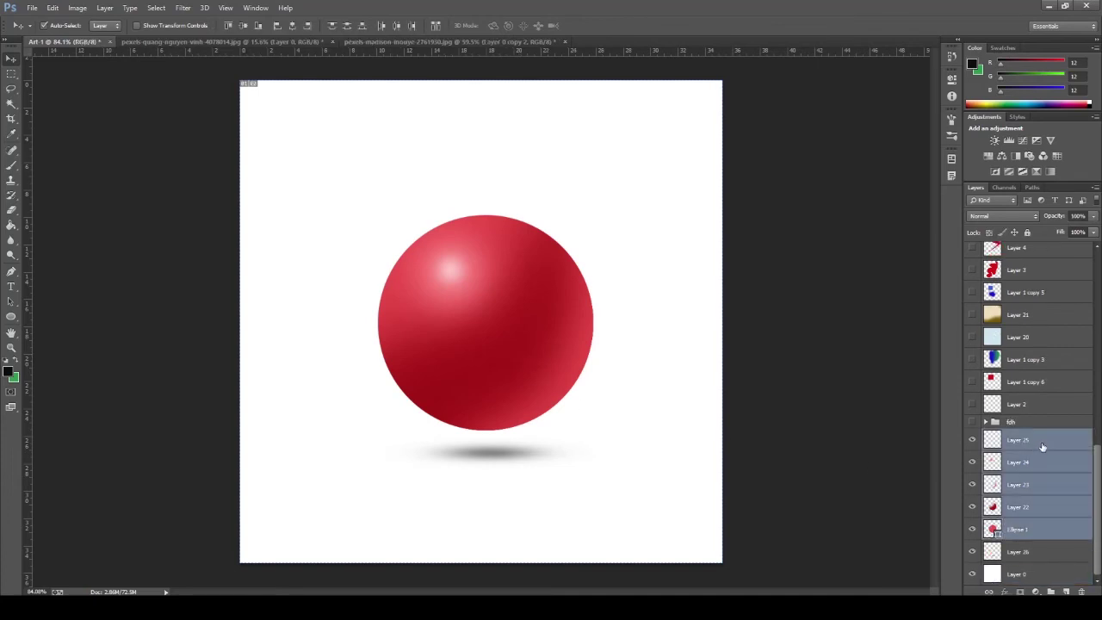
pyautogui.hotkey('ctrl', 'g')
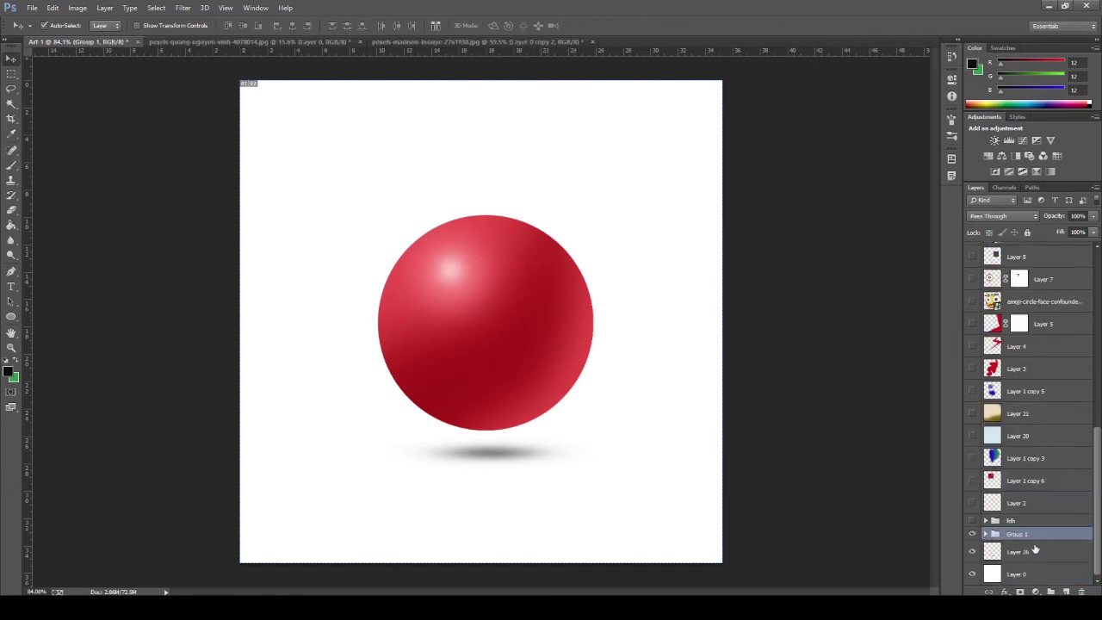
pyautogui.keyDown('shift'); pyautogui.click(1036, 549); pyautogui.keyUp('shift')
pyautogui.moveTo(633, 299); pyautogui.dragTo(637, 299)
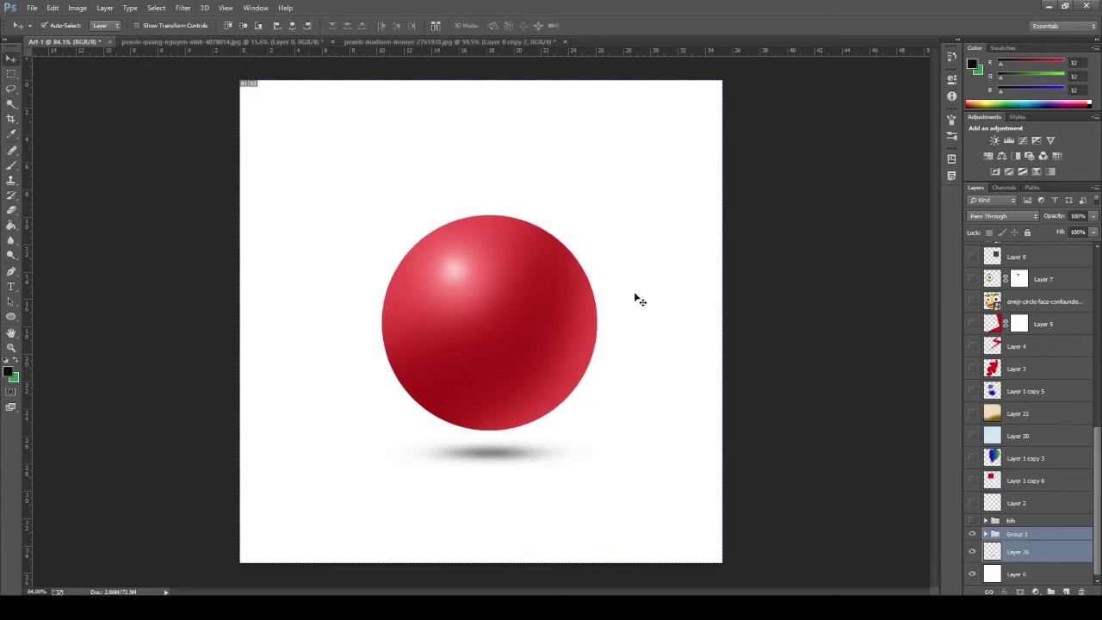
# - Move the shadow slightly lower and raise its opacity to 48%
pyautogui.scroll(-1, 582, 345)
pyautogui.click(725, 379)
pyautogui.moveTo(489, 411)
pyautogui.mouseDown()
pyautogui.moveTo(500, 414)
pyautogui.moveTo(491, 423)
pyautogui.mouseUp()
pyautogui.click(1049, 217)
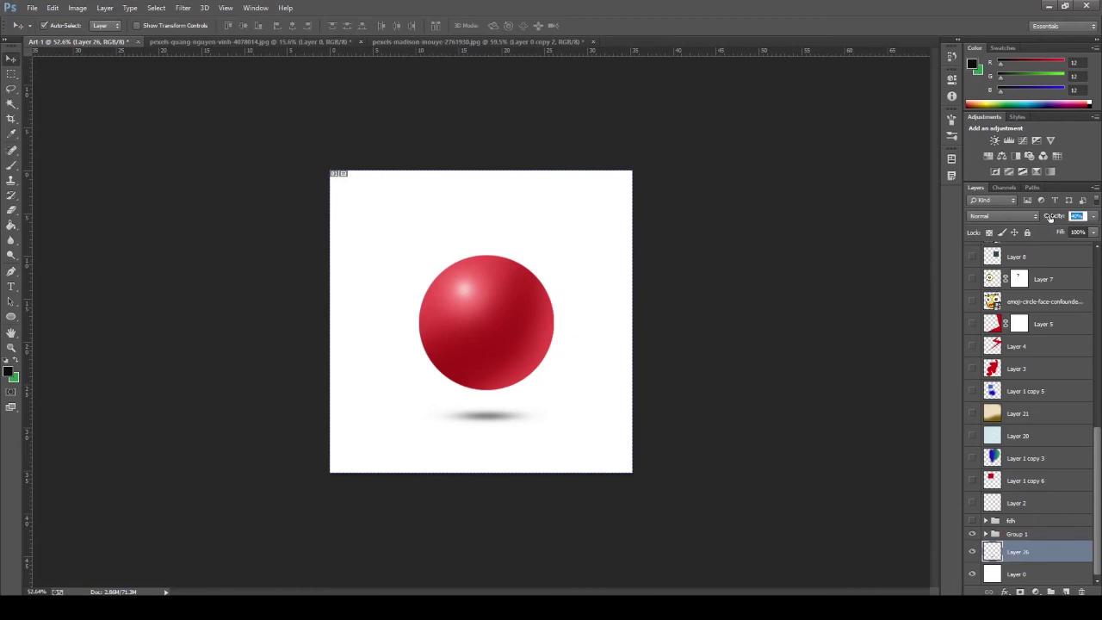
pyautogui.moveTo(1050, 217); pyautogui.dragTo(1055, 218)
pyautogui.scroll(1, 487, 428)
pyautogui.scroll(4, 502, 465)
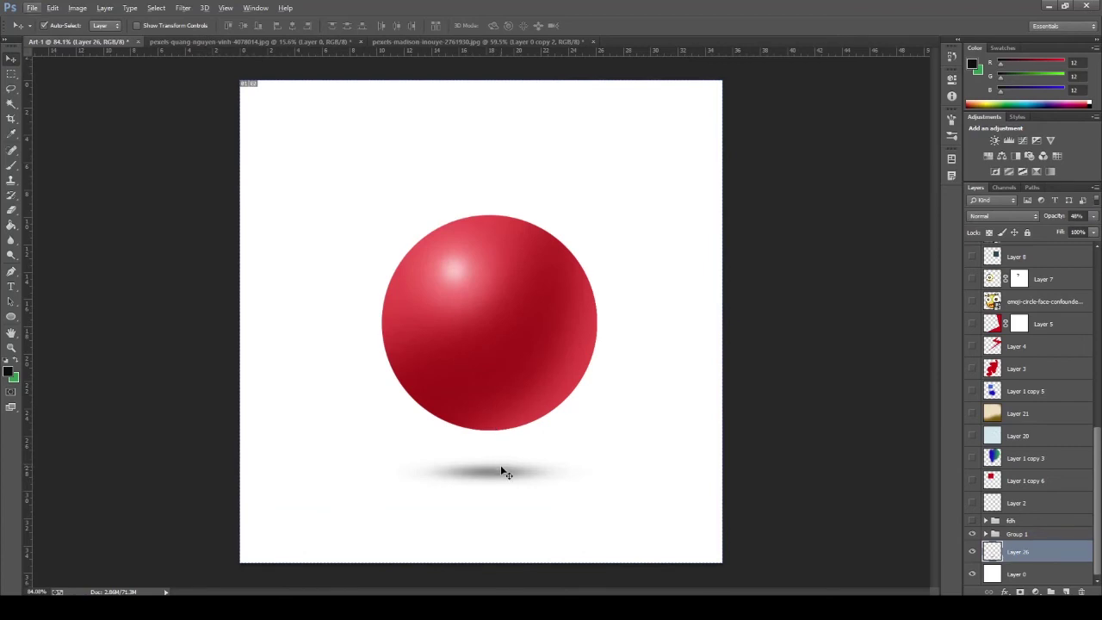
# - Stretch the Layer 26 shadow to about 120% of its height for a softer look
pyautogui.hotkey('ctrl', 't')
pyautogui.moveTo(490, 454); pyautogui.dragTo(459, 447)
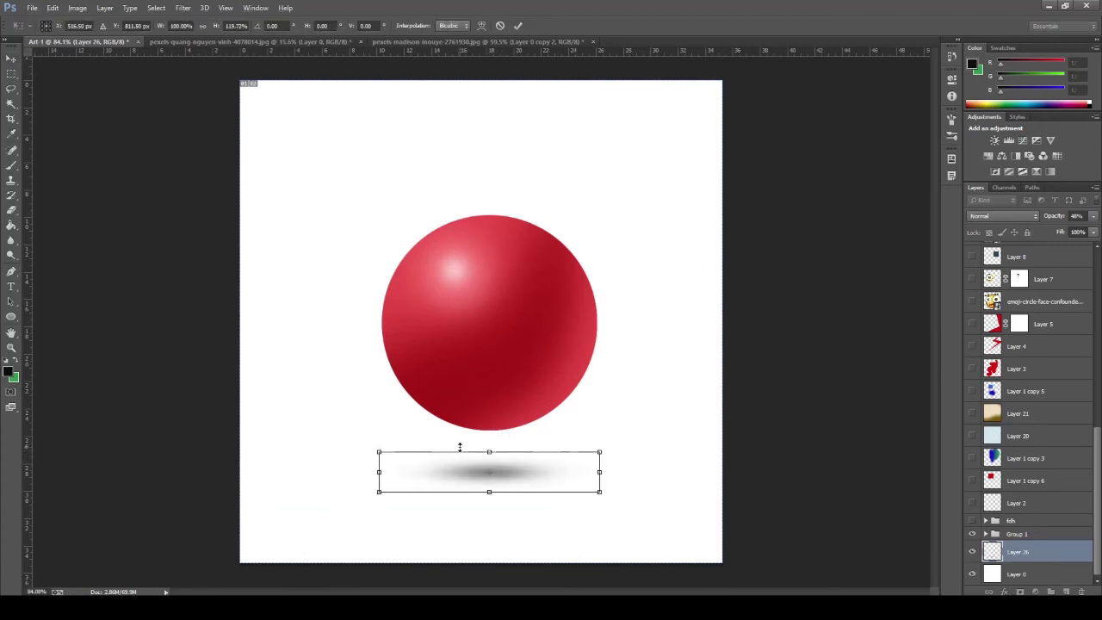
pyautogui.press('Return')
pyautogui.scroll(-5, 462, 447)
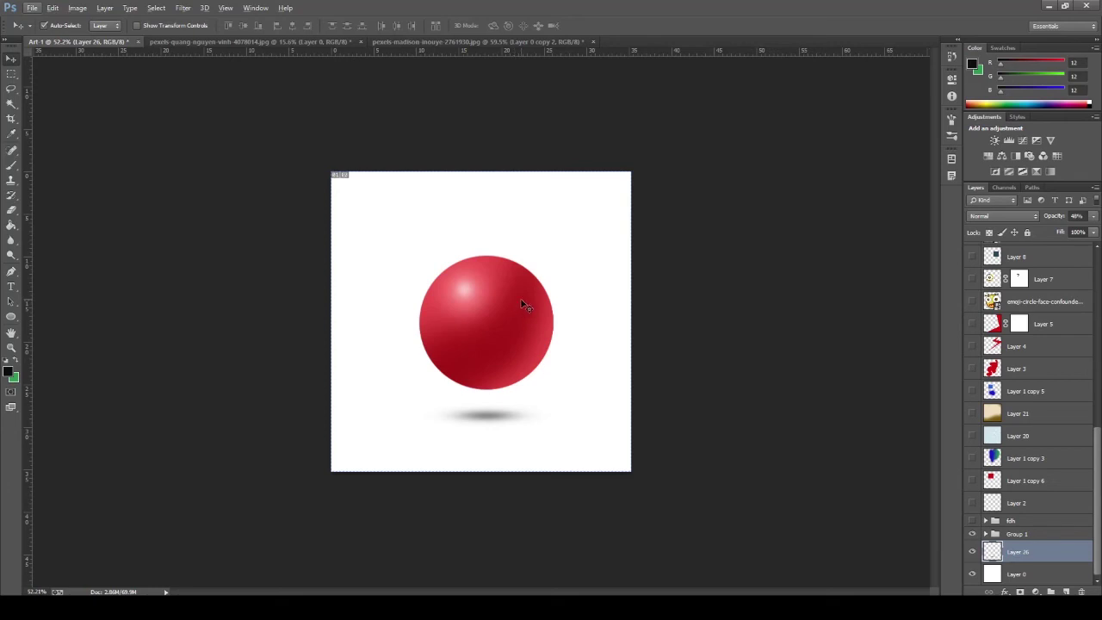
pyautogui.scroll(2, 520, 320)
pyautogui.scroll(-1, 502, 314)
pyautogui.scroll(-1, 502, 320)
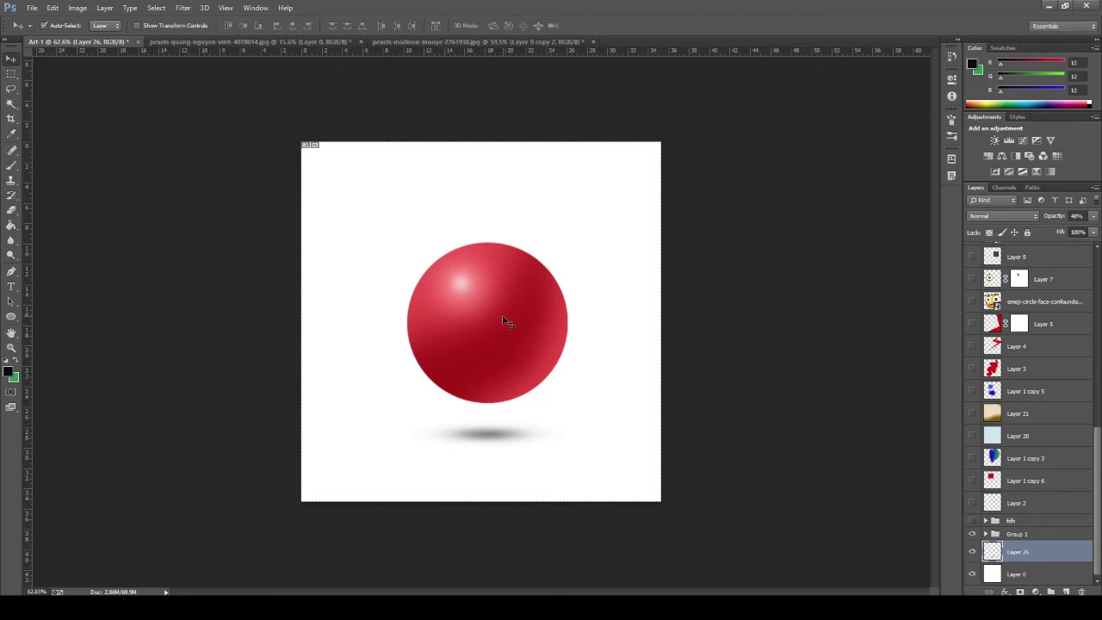
pyautogui.scroll(-2, 525, 316)
pyautogui.click(591, 276)
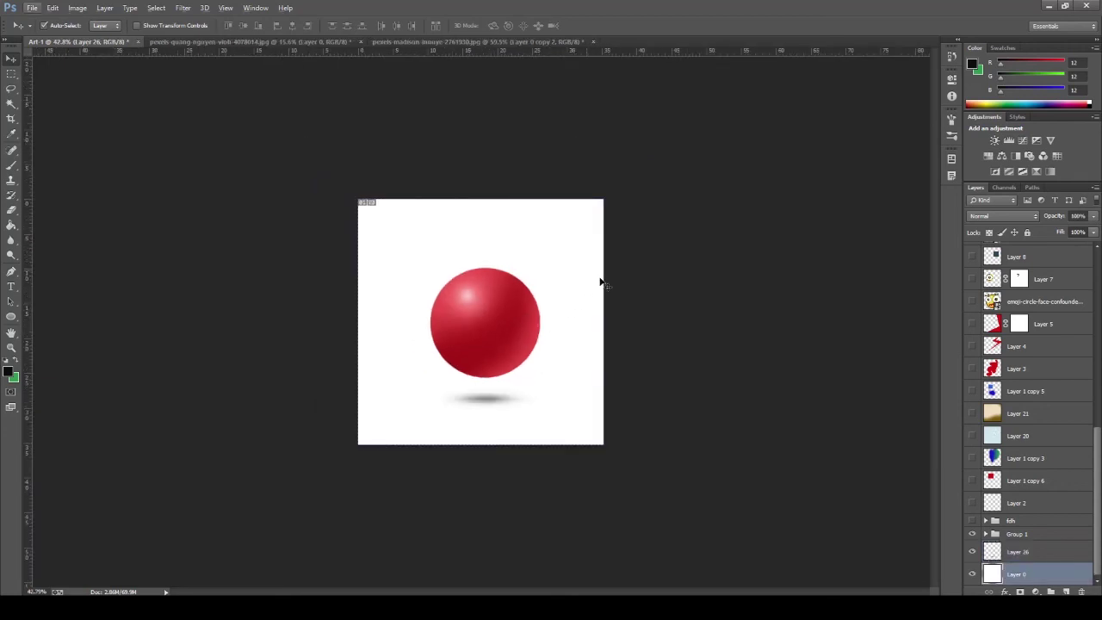
# - Add Layer 27 above Layer 0, fill it with black, and lower its opacity to 33%
pyautogui.click(1067, 592)
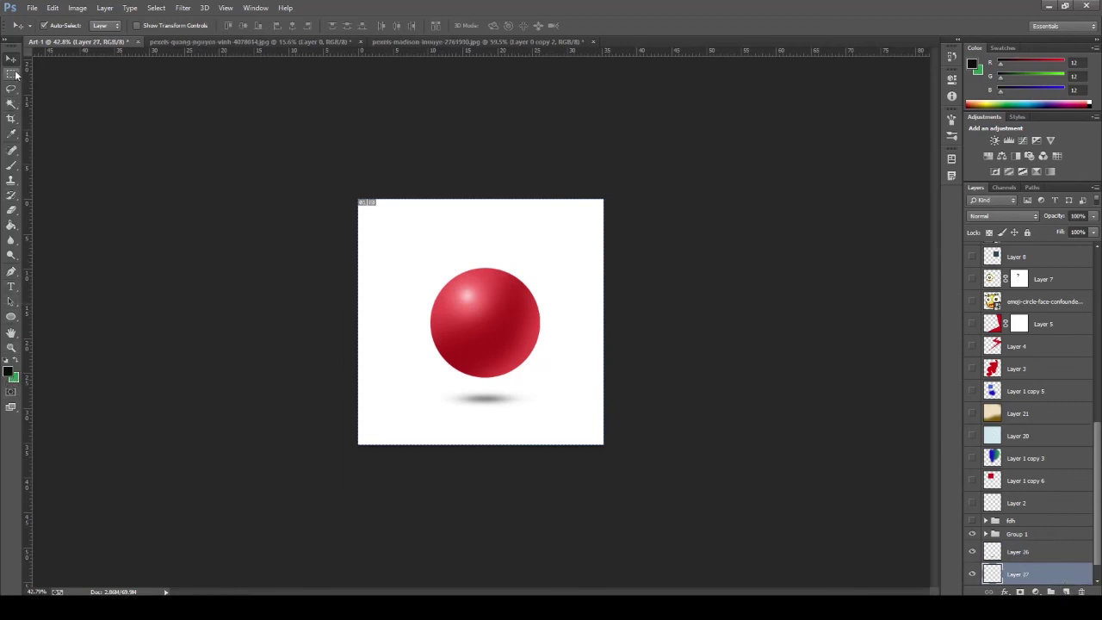
pyautogui.scroll(-1, 1037, 520)
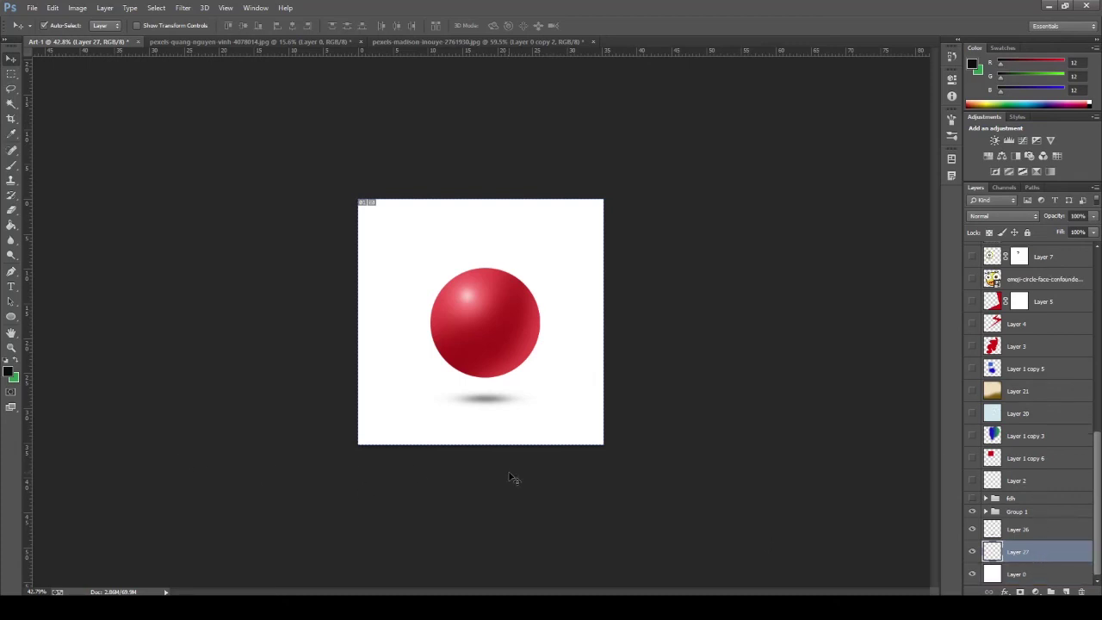
pyautogui.hotkey('alt', 'BackSpace')
pyautogui.scroll(1, 492, 313)
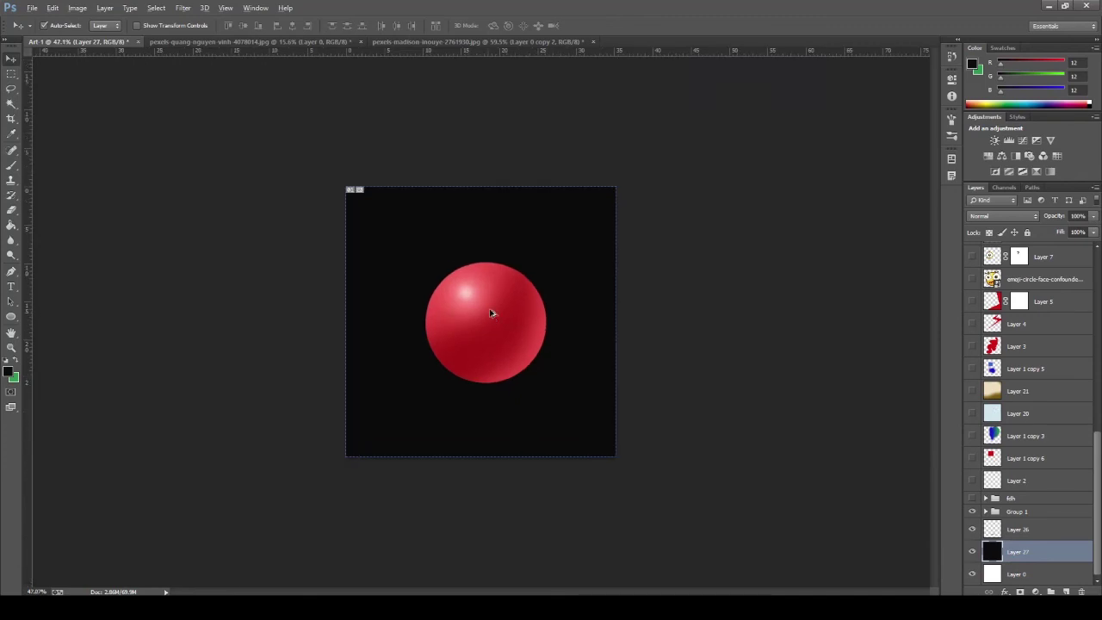
pyautogui.scroll(1, 492, 313)
pyautogui.moveTo(1046, 221); pyautogui.dragTo(1023, 223)
pyautogui.scroll(-2, 689, 310)
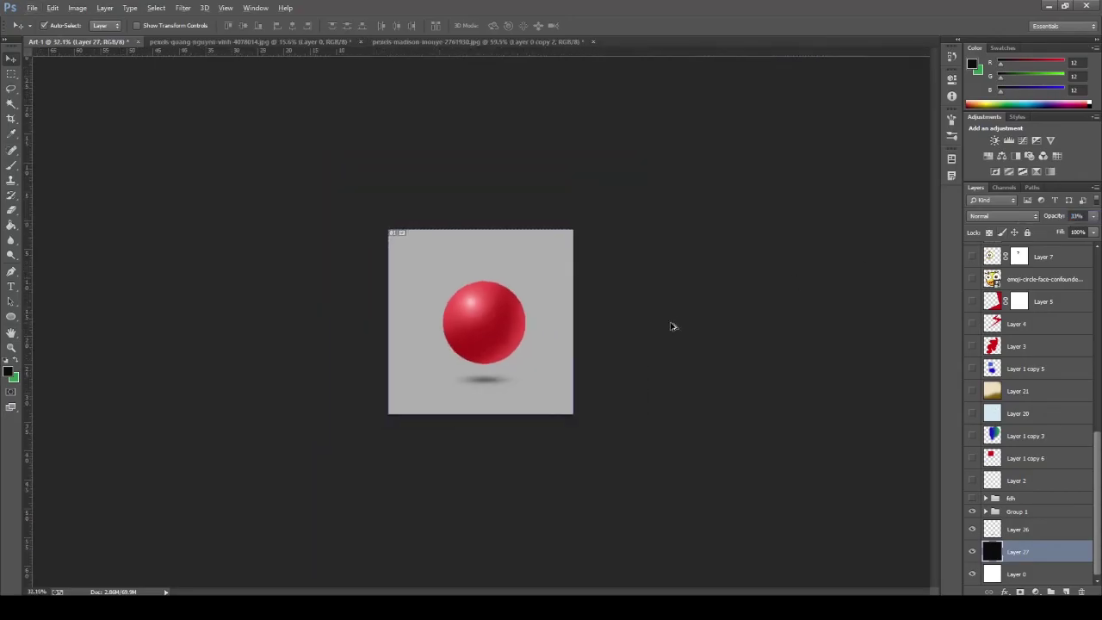